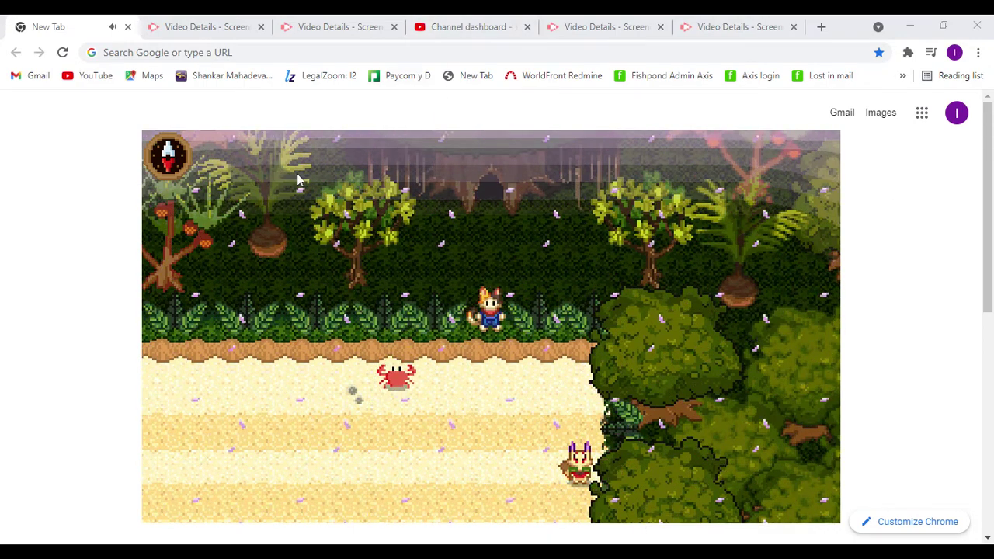
# Travel to the rugby temple gate using the island map
pyautogui.click(167, 159)
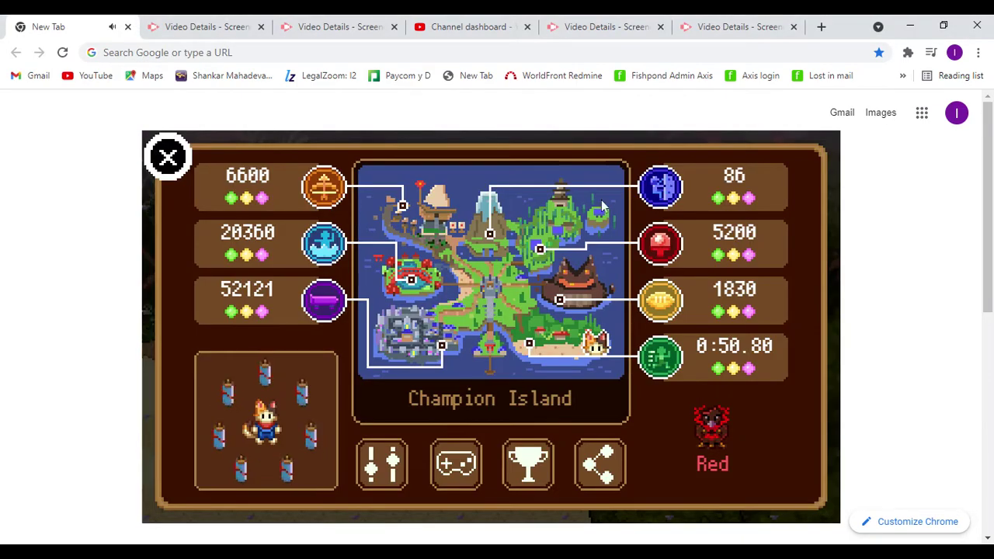
pyautogui.click(659, 243)
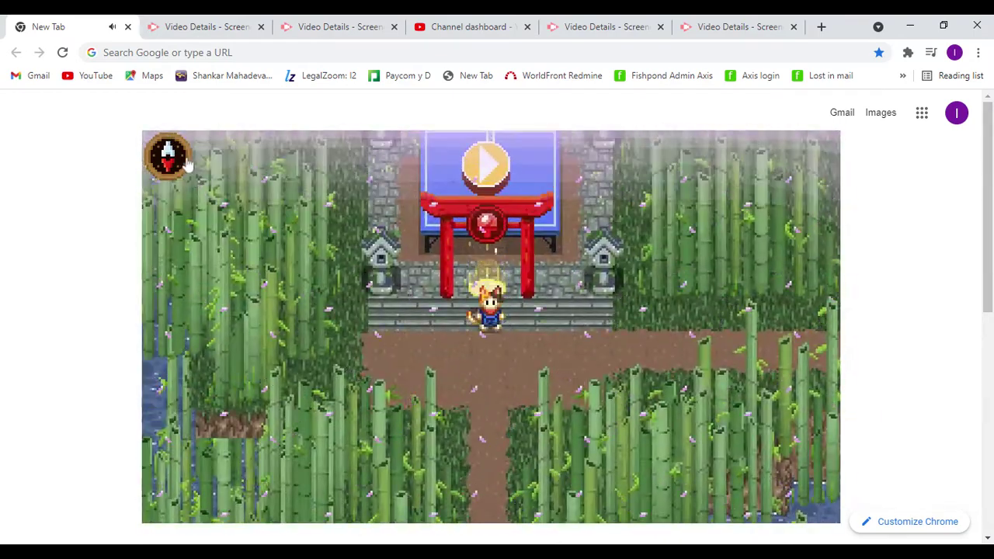
pyautogui.click(183, 160)
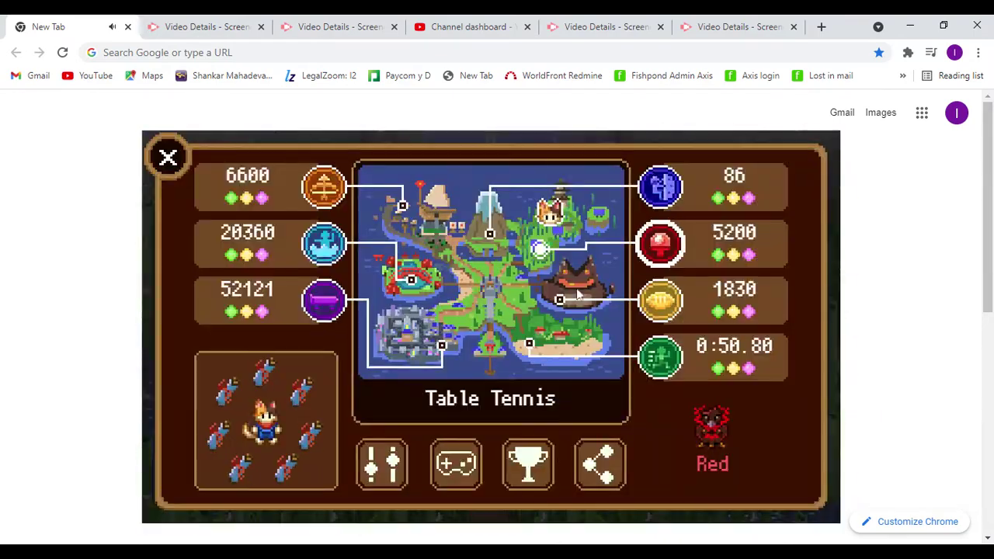
pyautogui.click(661, 300)
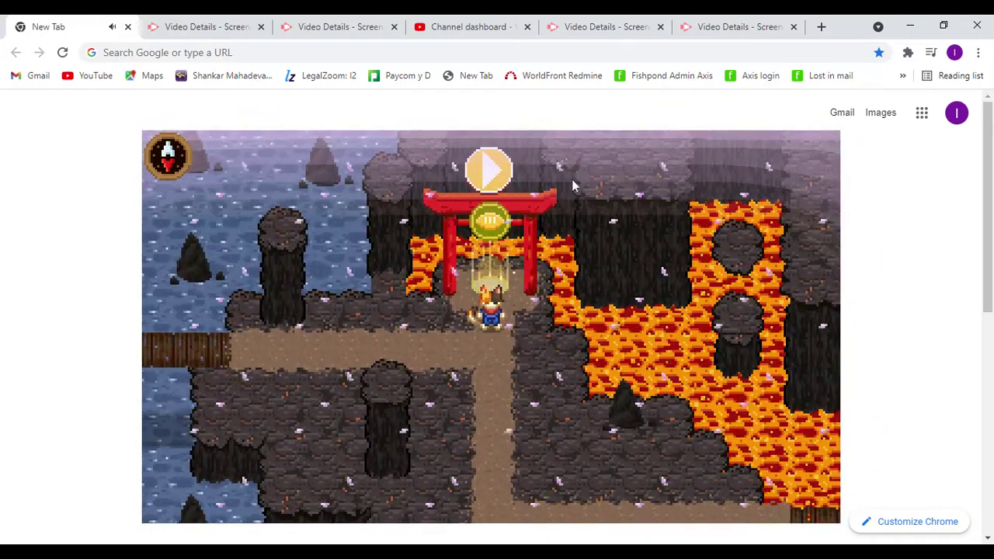
# Walk across the lava bridges, talk to the red character, and dismiss the dialogue
pyautogui.press('Down')
pyautogui.press('Right')
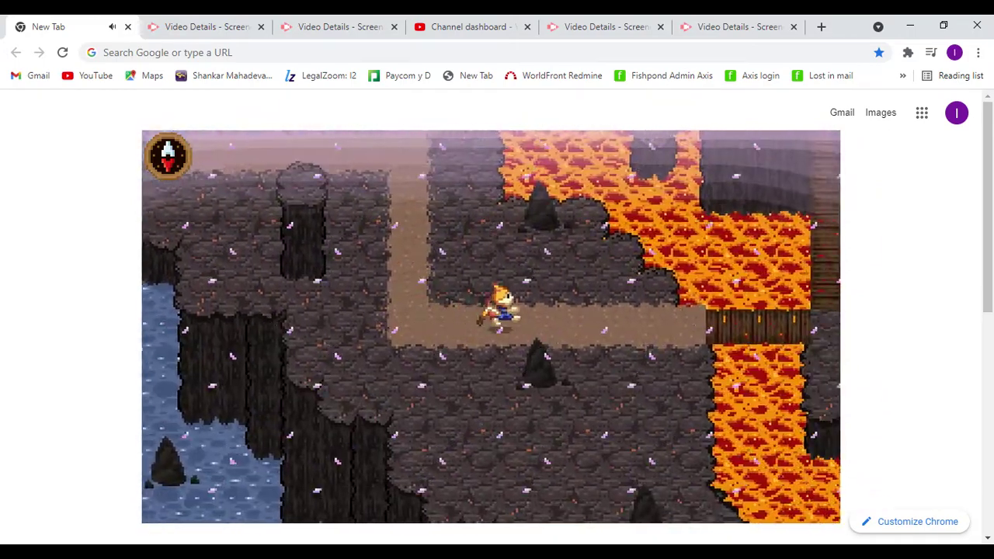
pyautogui.press('Up')
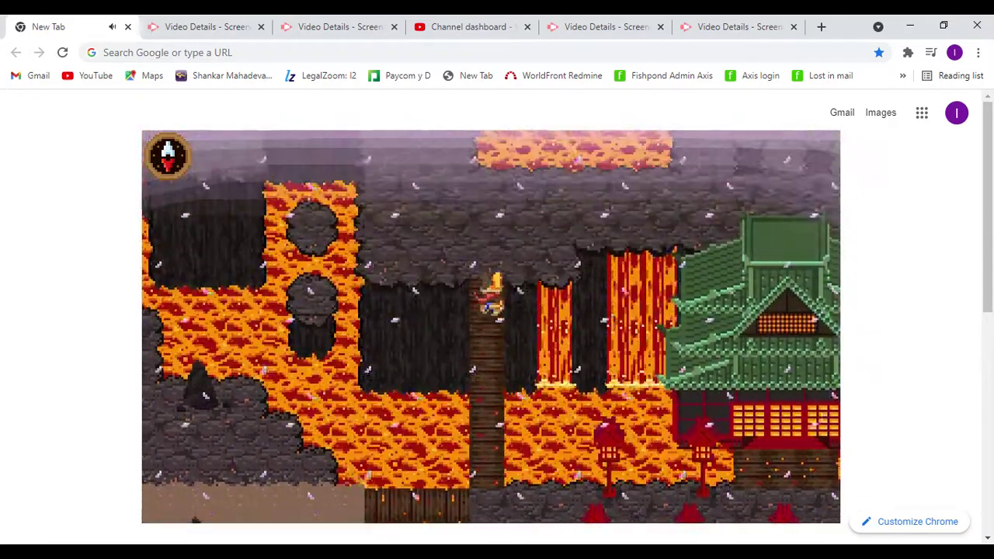
pyautogui.press('Right')
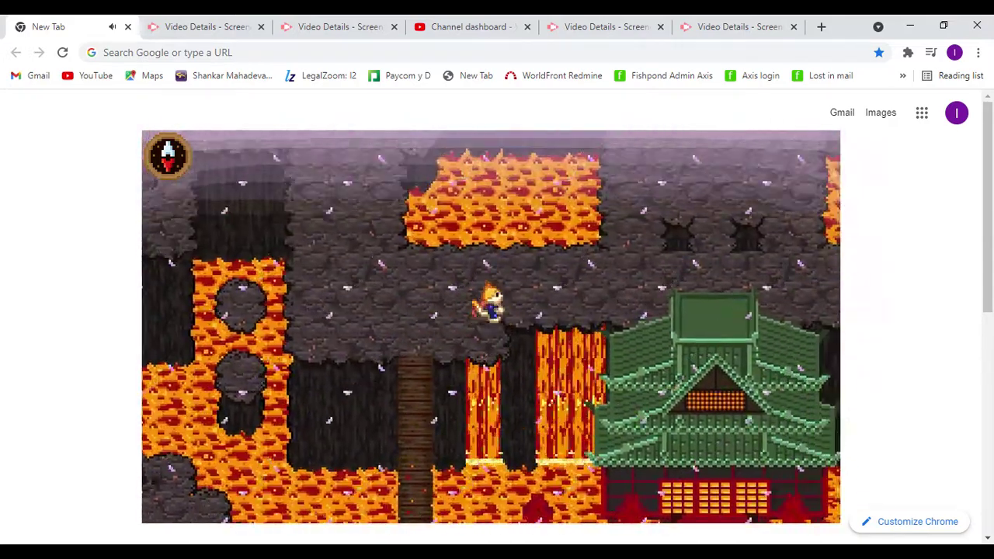
pyautogui.press('Up')
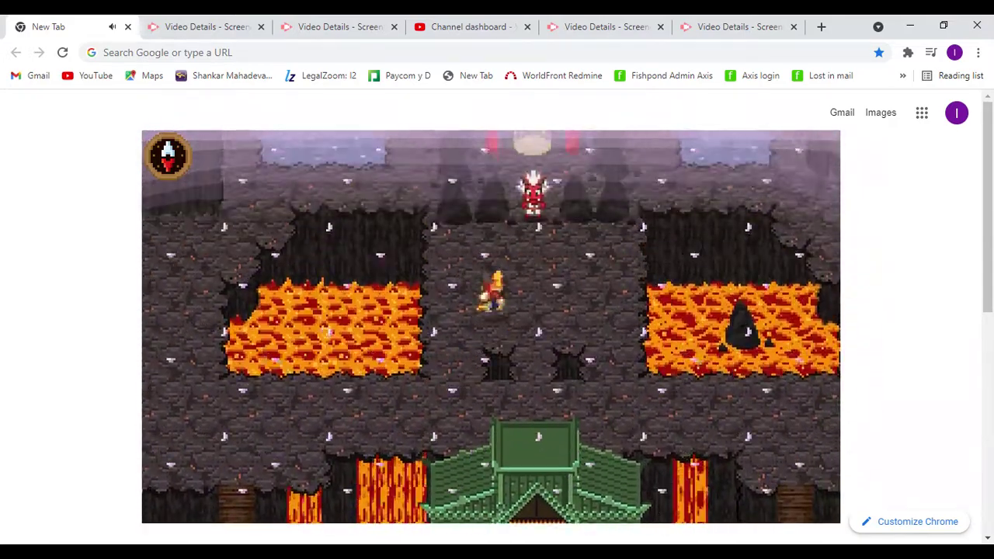
pyautogui.press('Up')
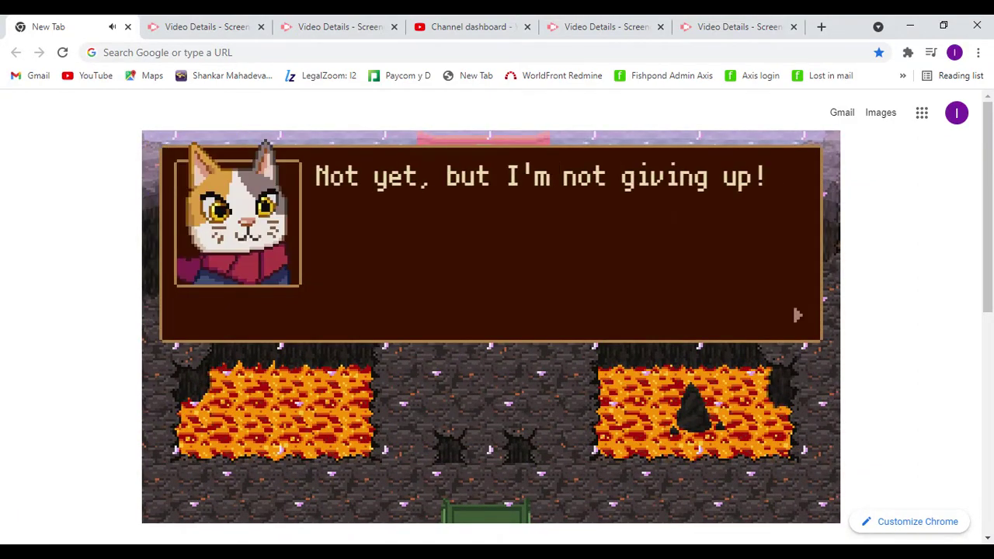
pyautogui.press('space')
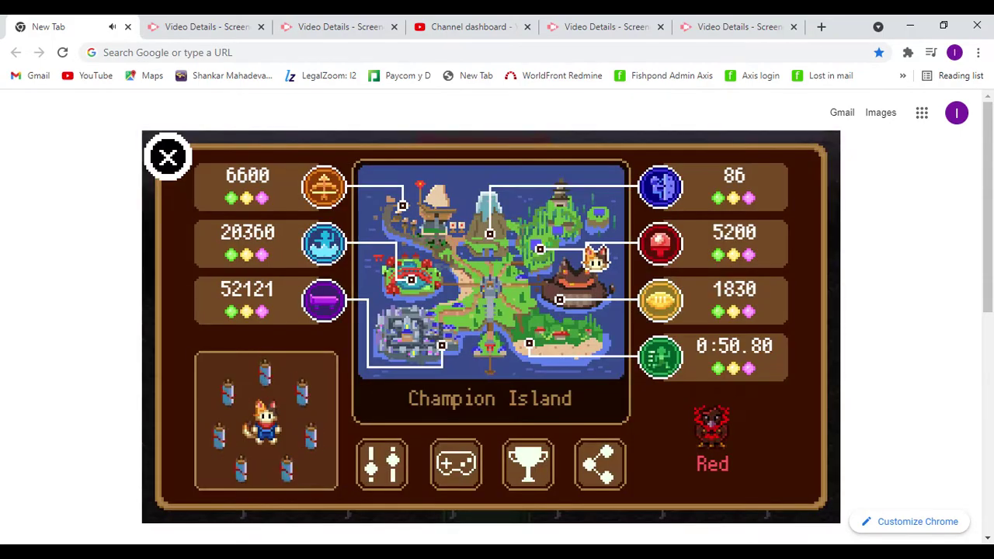
# Travel to the skateboarding shrine and walk into the town library
pyautogui.click(324, 305)
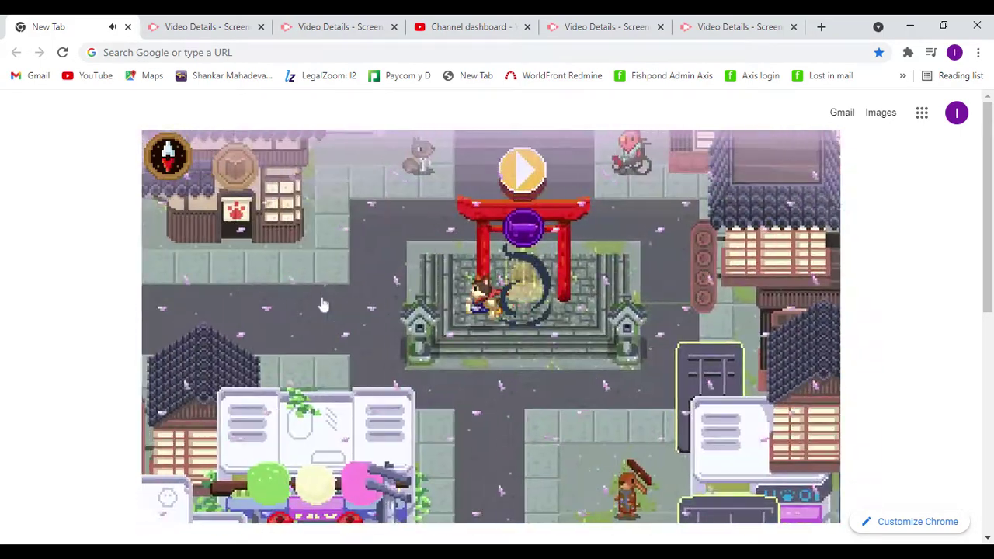
pyautogui.press('Left')
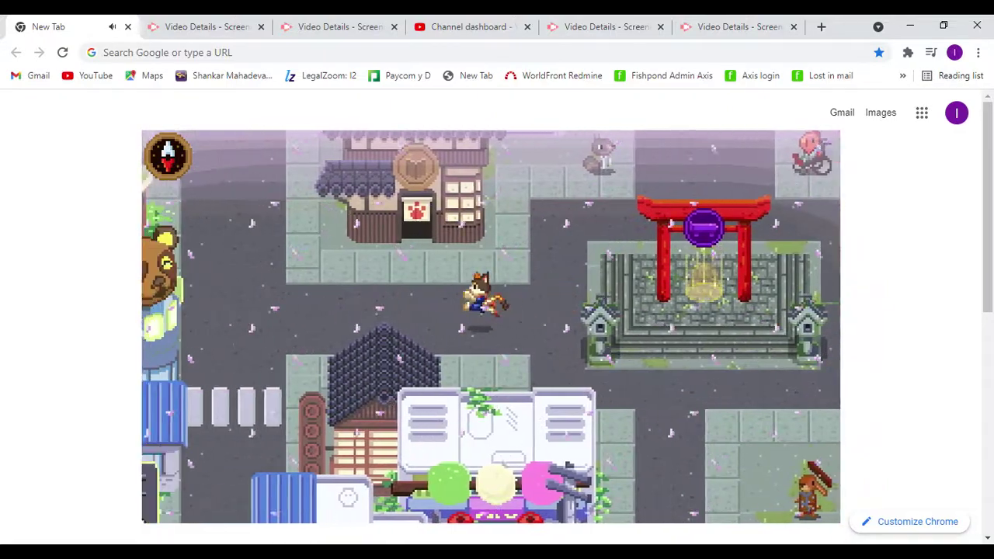
pyautogui.press('Right')
pyautogui.press('Up')
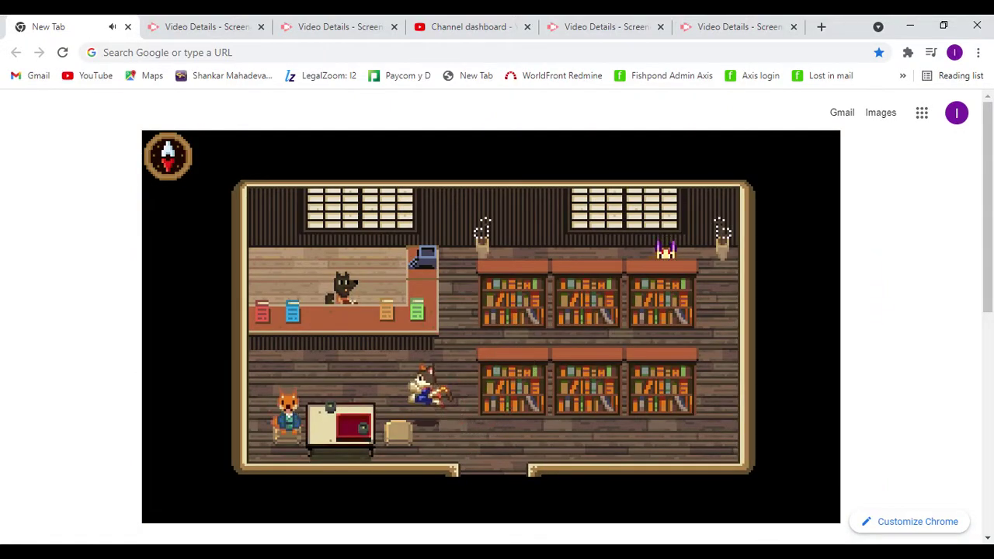
# Talk to the dog librarian at the counter and close the dialogue
pyautogui.press('Left')
pyautogui.press('space')
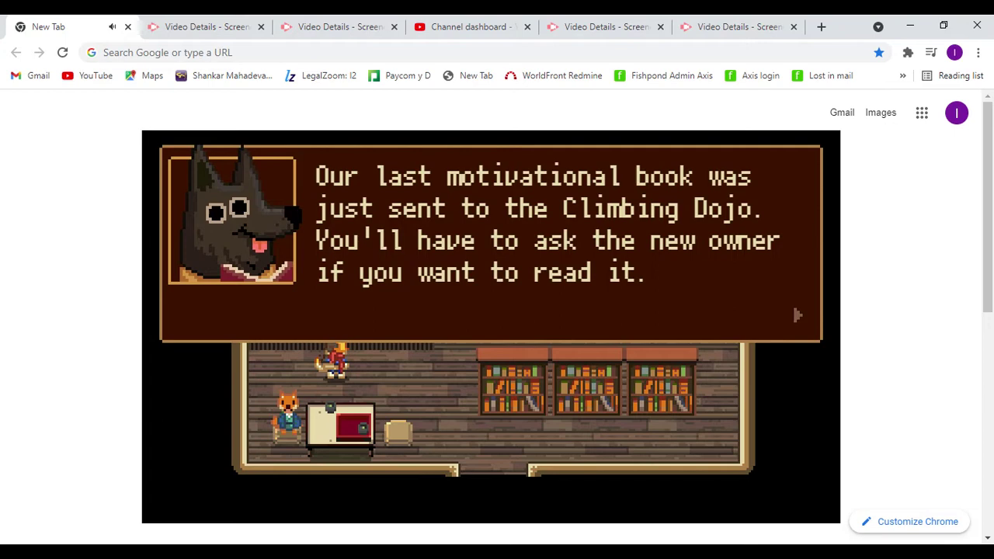
pyautogui.press('space')
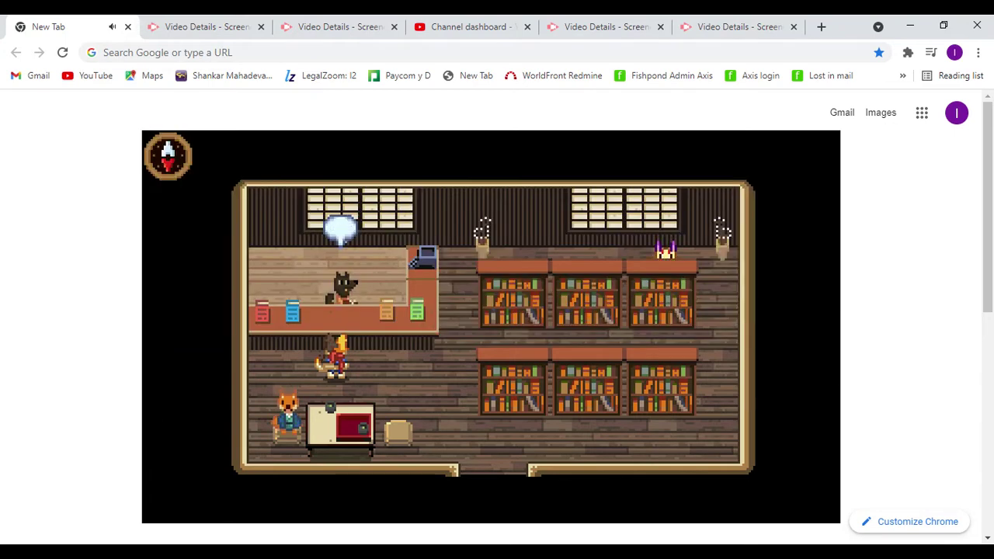
# Travel to the climbing shrine and run down off its steps
pyautogui.click(171, 167)
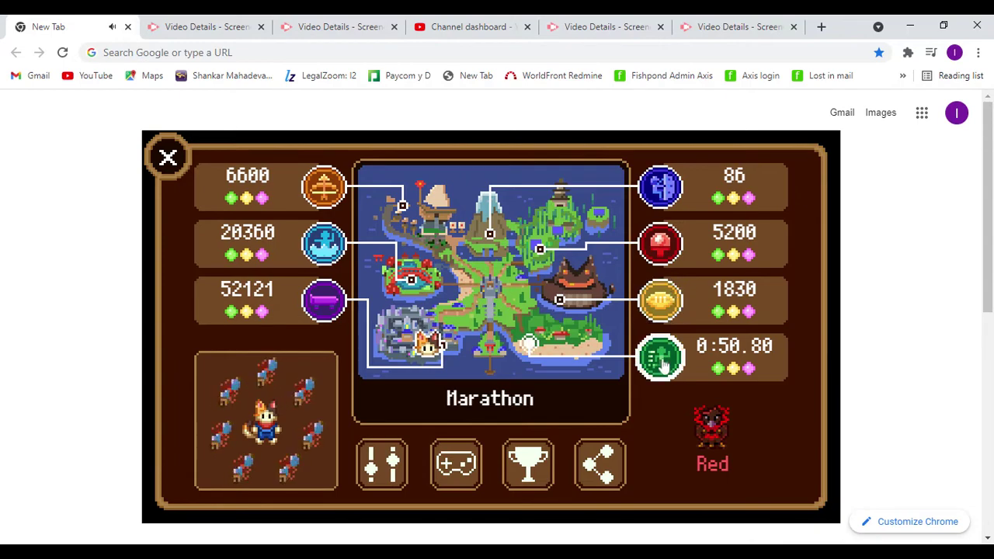
pyautogui.click(668, 188)
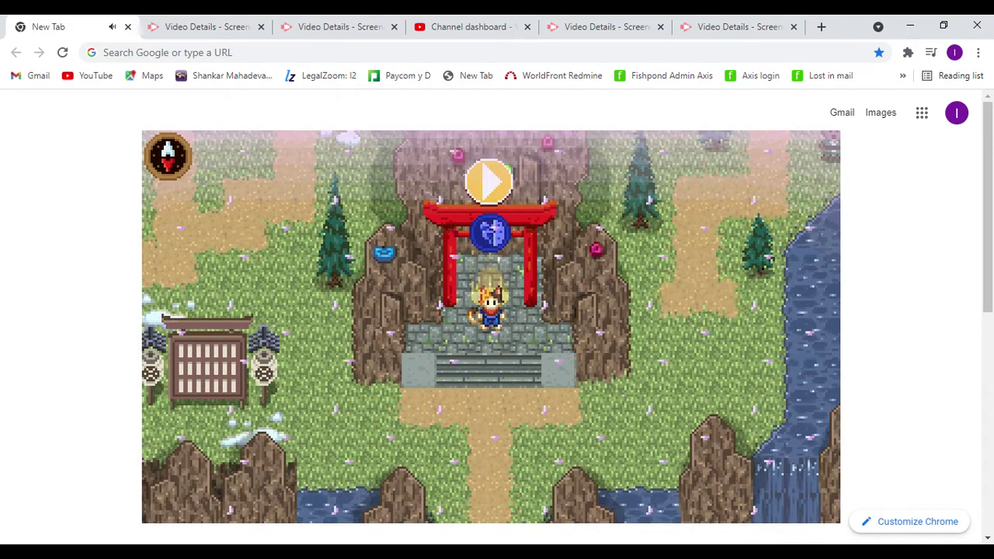
pyautogui.press('Right')
pyautogui.press('Down')
pyautogui.press('Down')
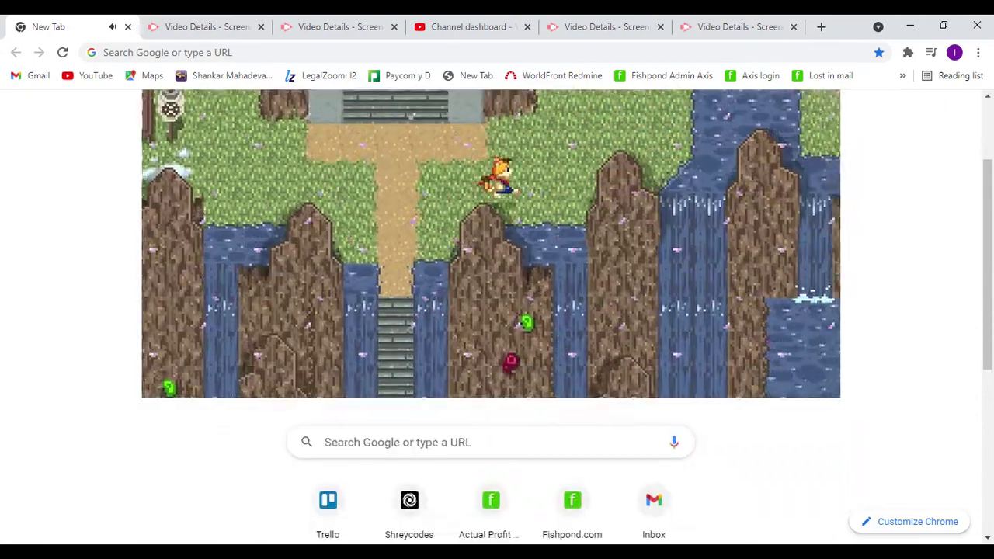
pyautogui.scroll(5, 497, 311)
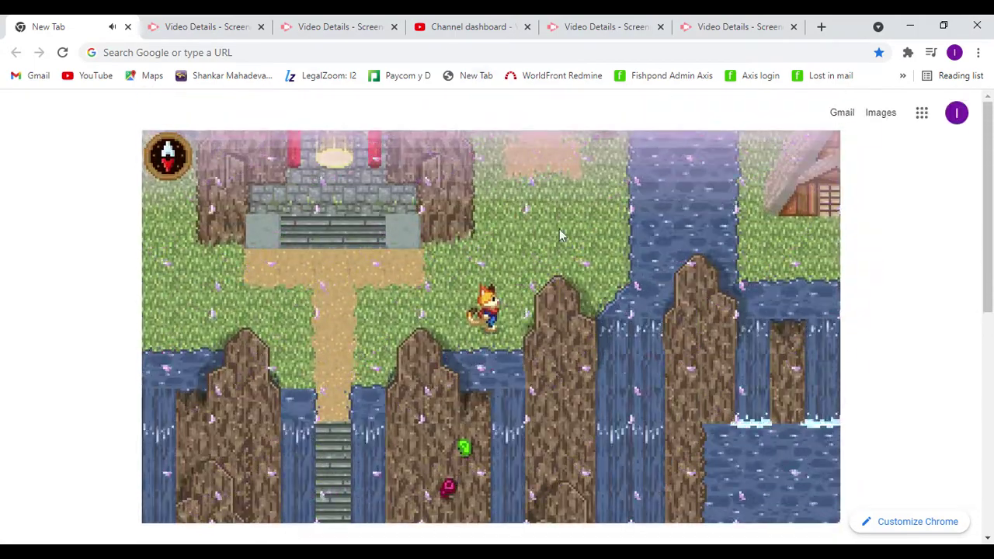
# Walk past the shrine and up into the Climbing Dojo doorway
pyautogui.press('Up')
pyautogui.press('Right')
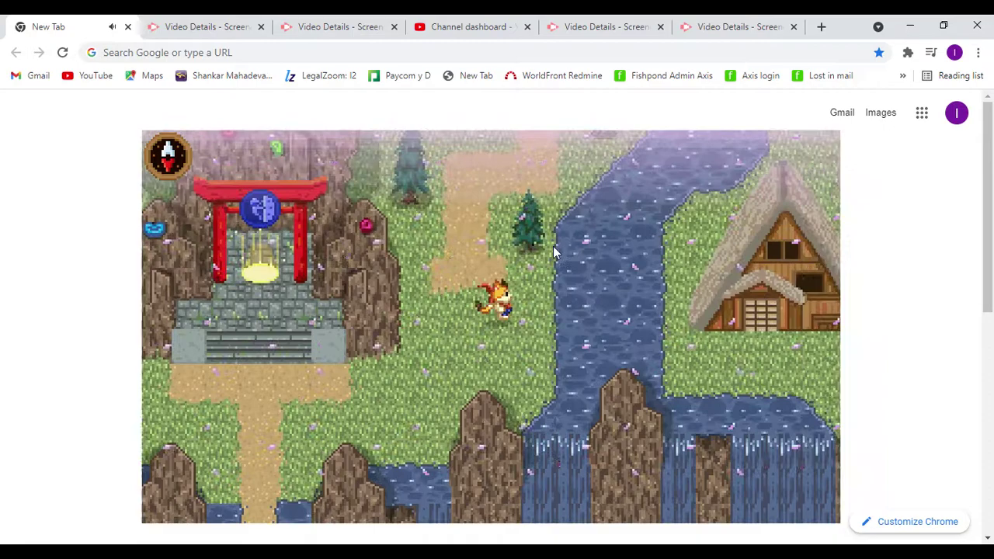
pyautogui.press('Up')
pyautogui.press('Up')
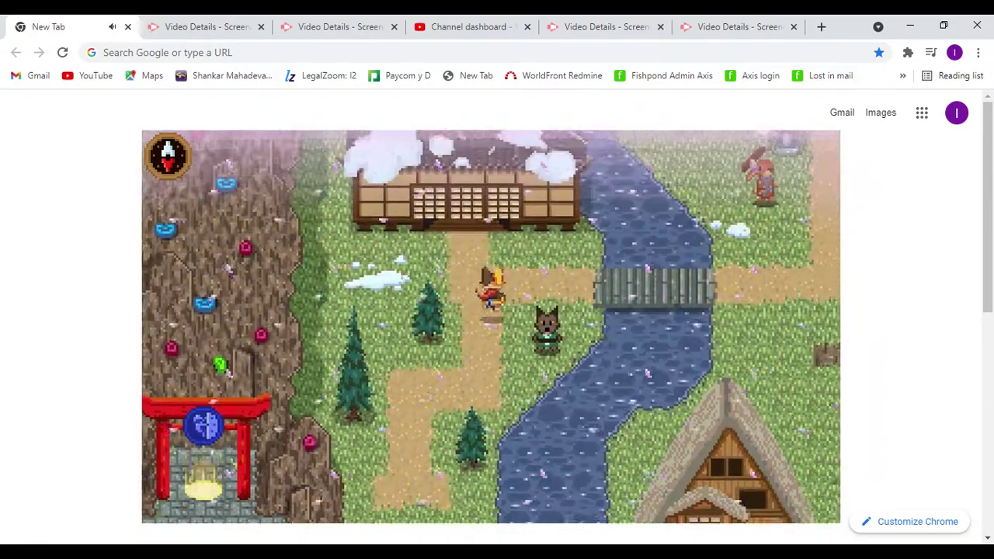
pyautogui.press('Up')
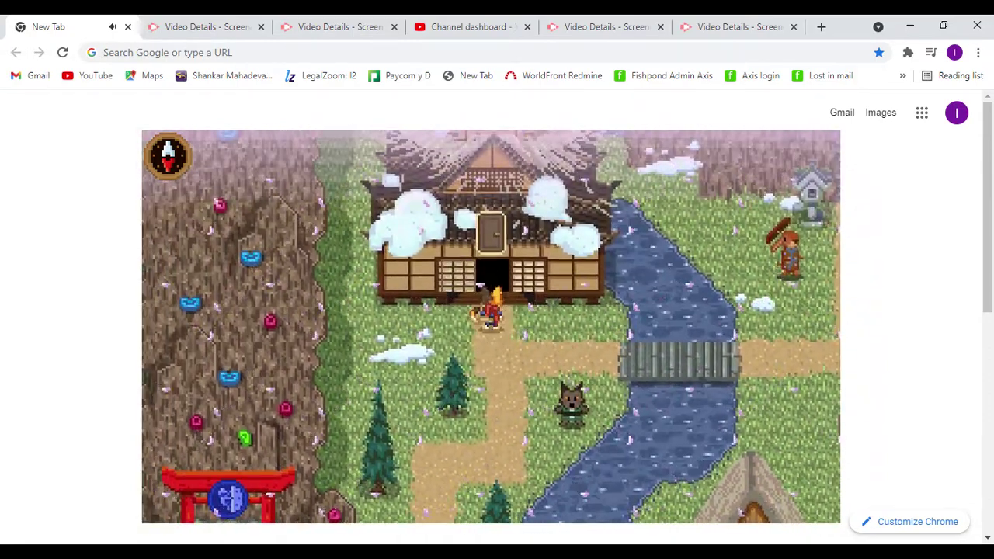
pyautogui.press('Up')
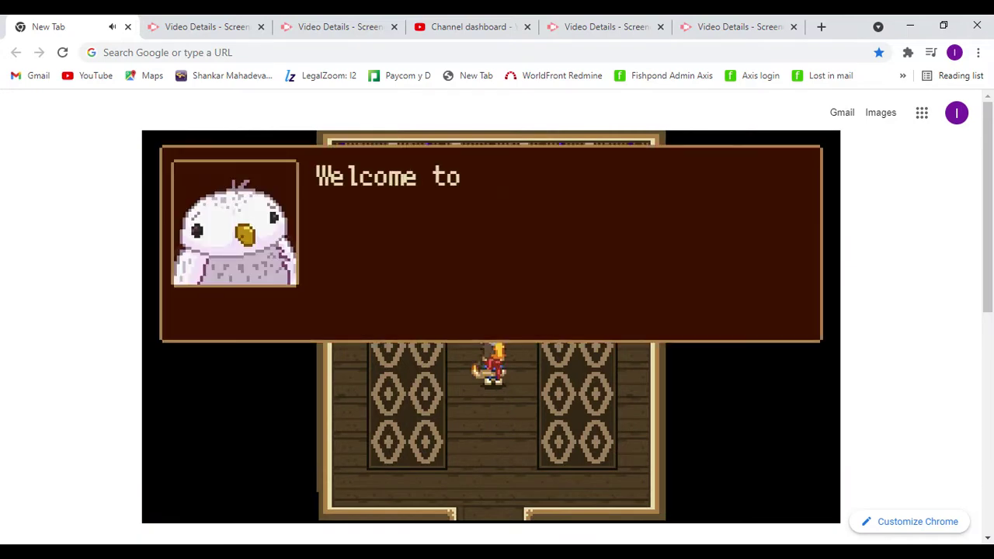
# Dismiss the owl's welcome and hear the frightened owl's story about the book
pyautogui.press('space')
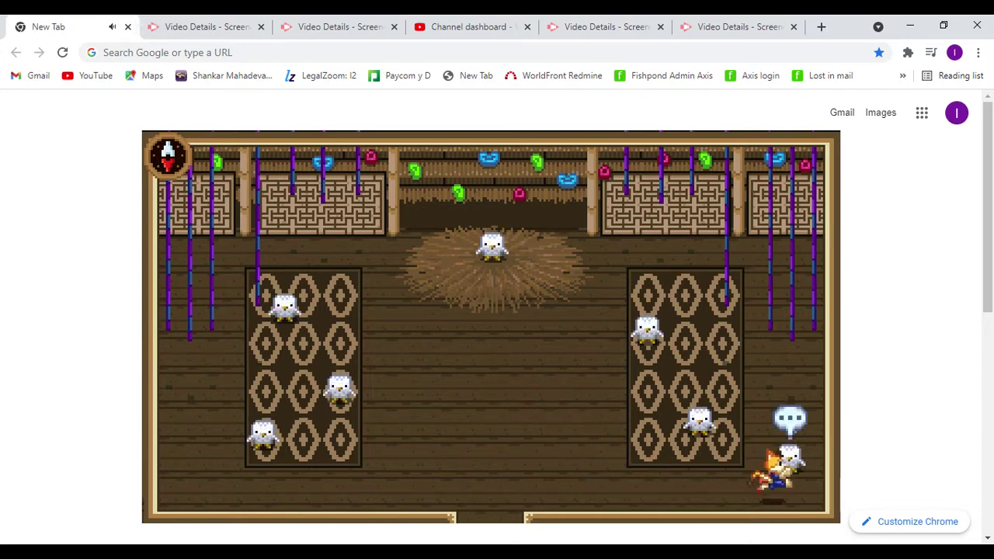
pyautogui.press('space')
pyautogui.press('space')
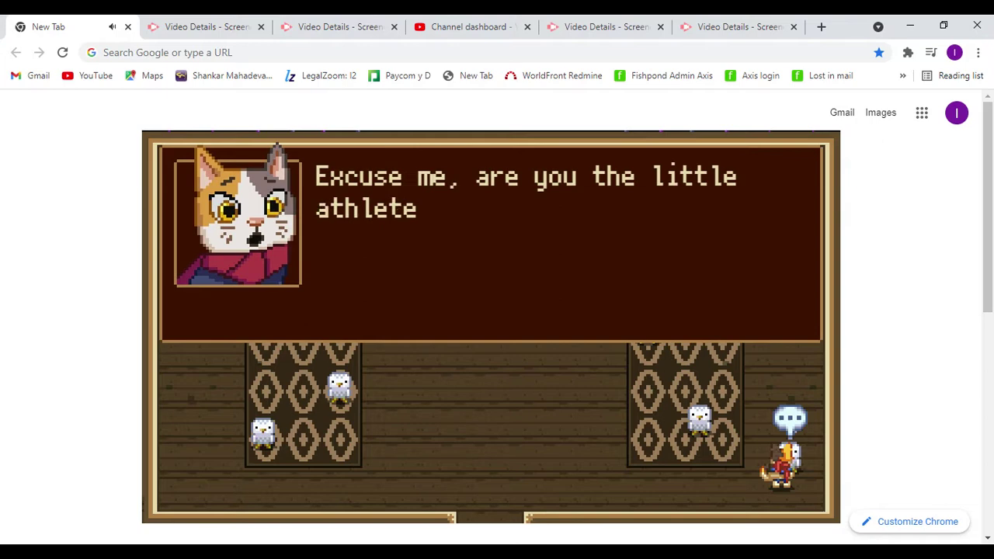
pyautogui.press('space')
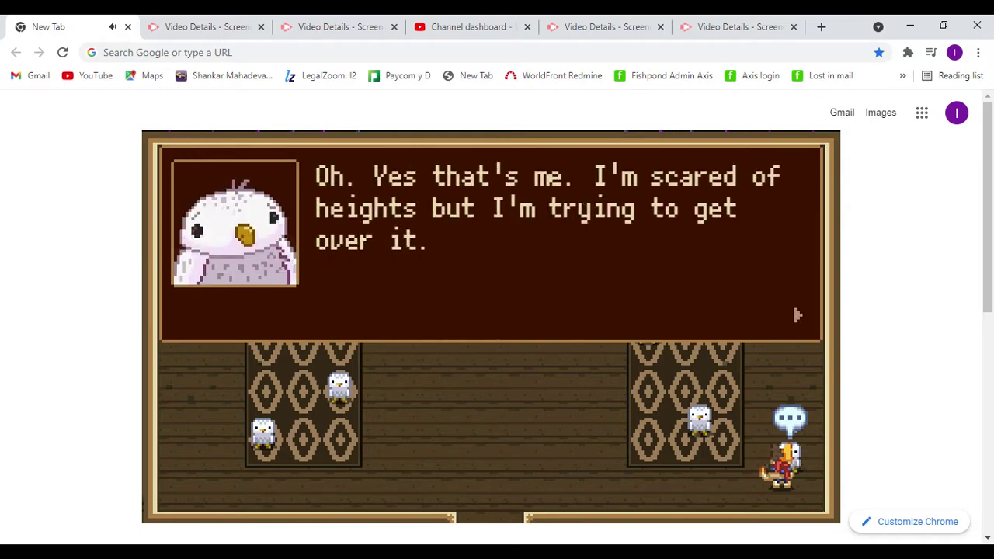
pyautogui.press('space')
pyautogui.press('space')
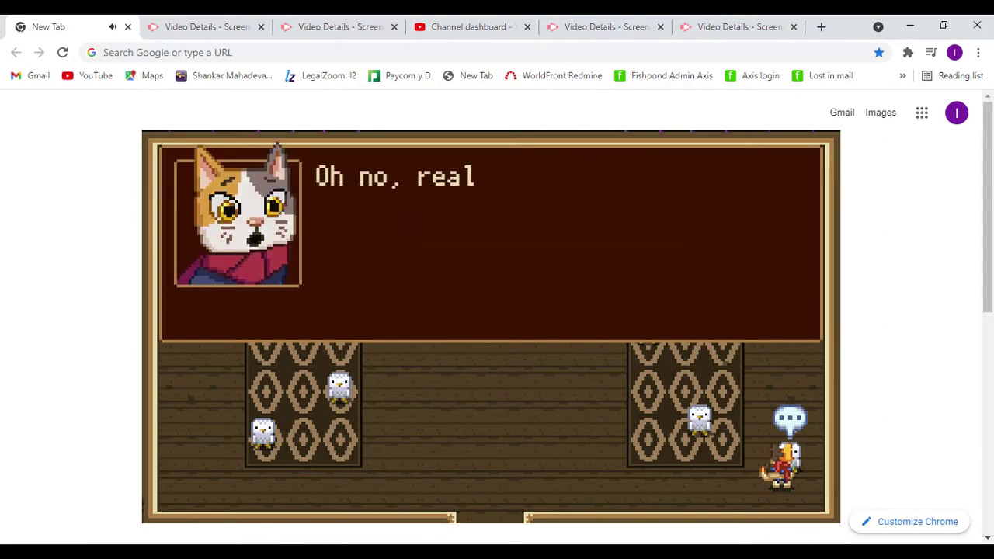
# Hear the owl's explanation and suggestion and the cat's thanks, ending the conversation
pyautogui.press('space')
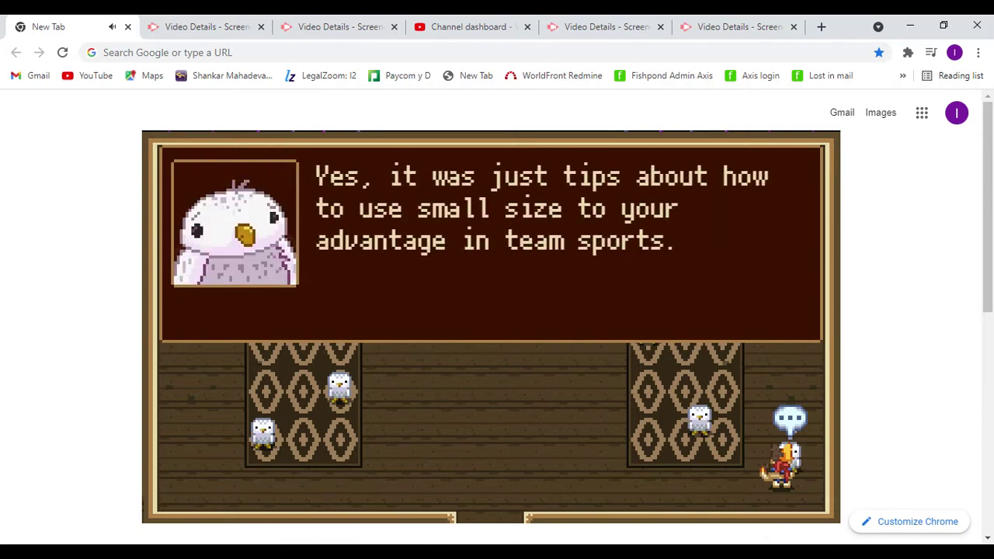
pyautogui.press('space')
pyautogui.press('space')
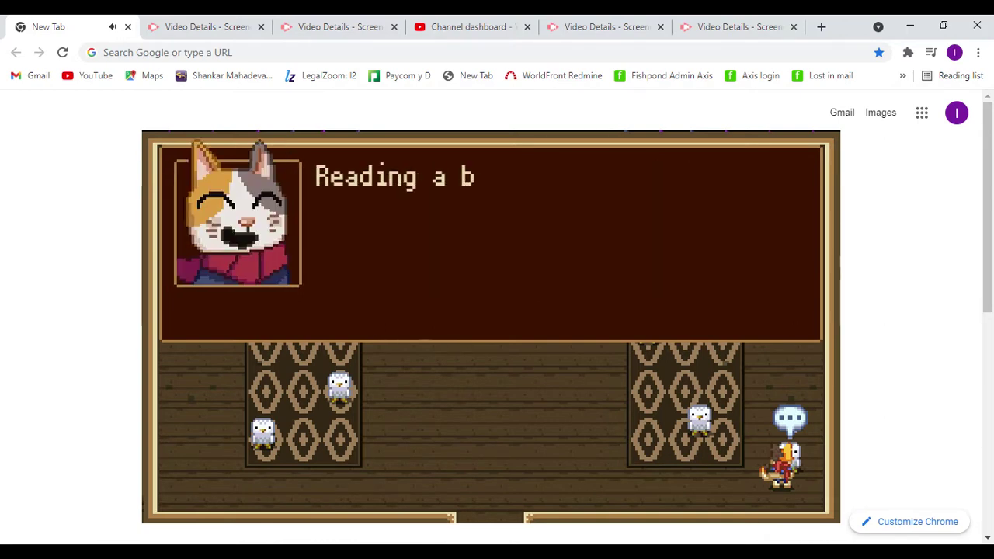
pyautogui.press('space')
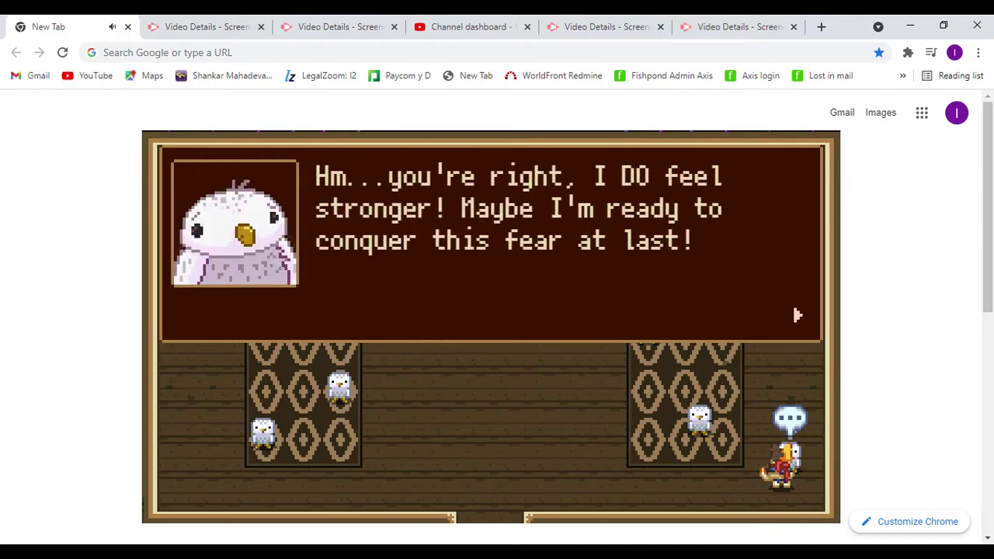
pyautogui.press('space')
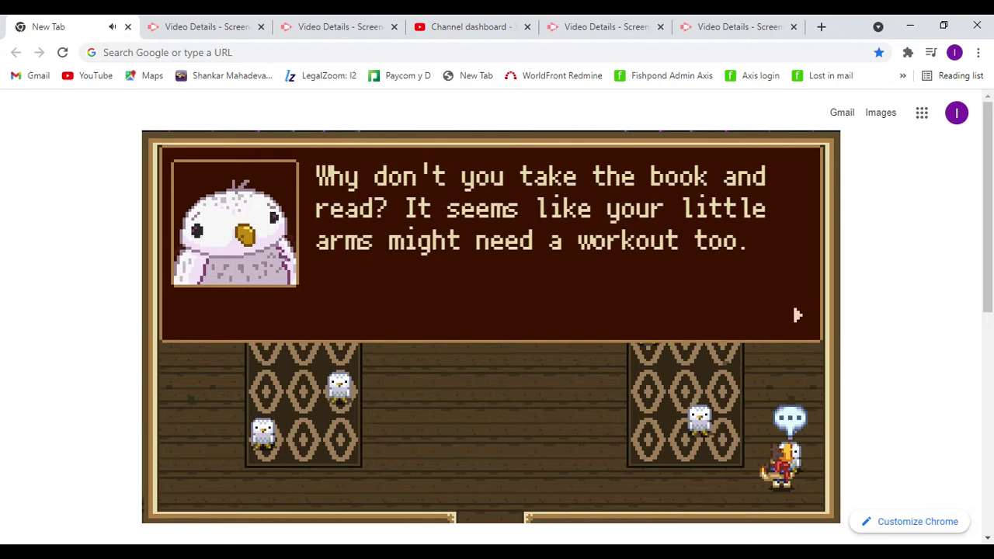
pyautogui.press('space')
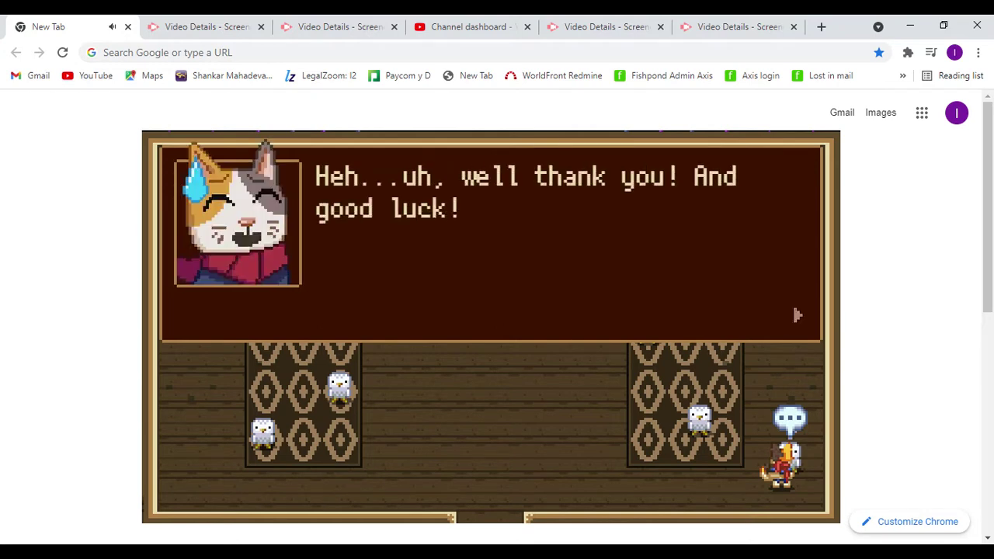
pyautogui.press('space')
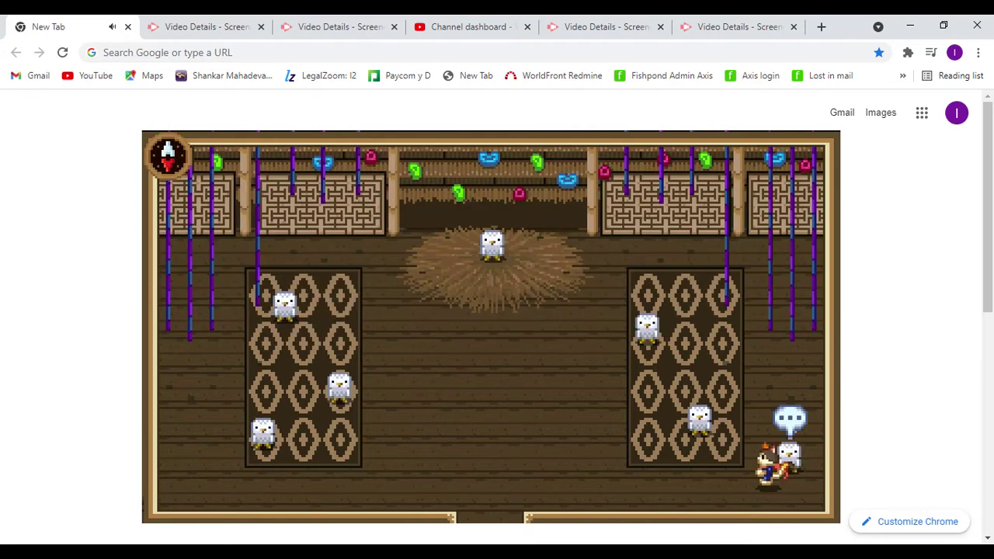
# Check the island map, chat with a dojo chicken, and reopen the map
pyautogui.click(175, 182)
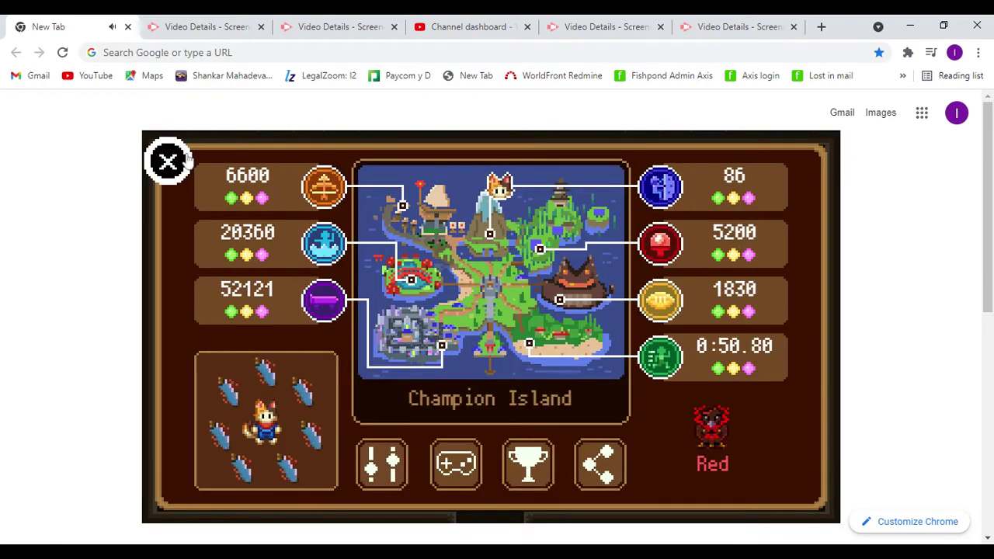
pyautogui.click(167, 157)
pyautogui.press('space')
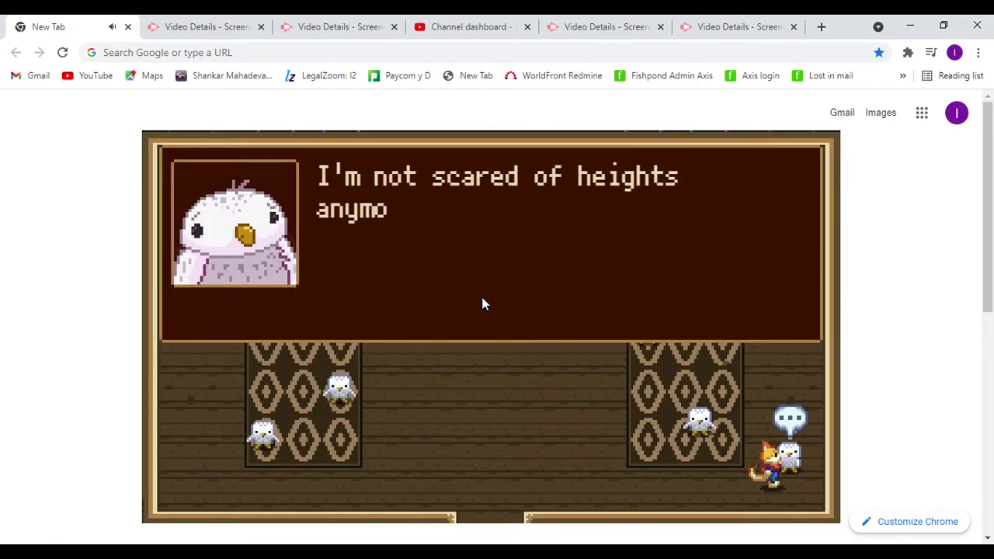
pyautogui.press('space')
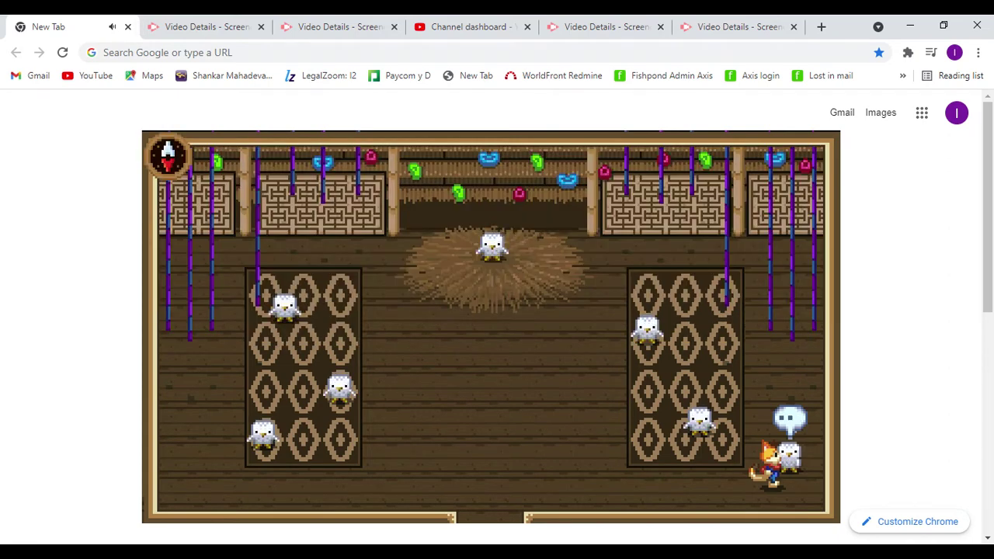
pyautogui.click(170, 160)
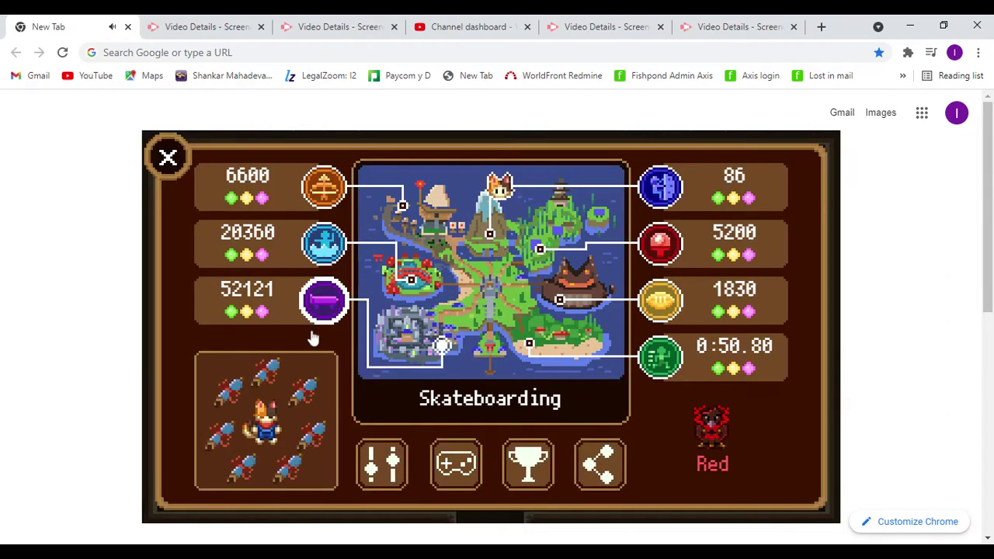
# Travel to Rugby and walk the cave path and bridge up to the rugby gate
pyautogui.click(661, 301)
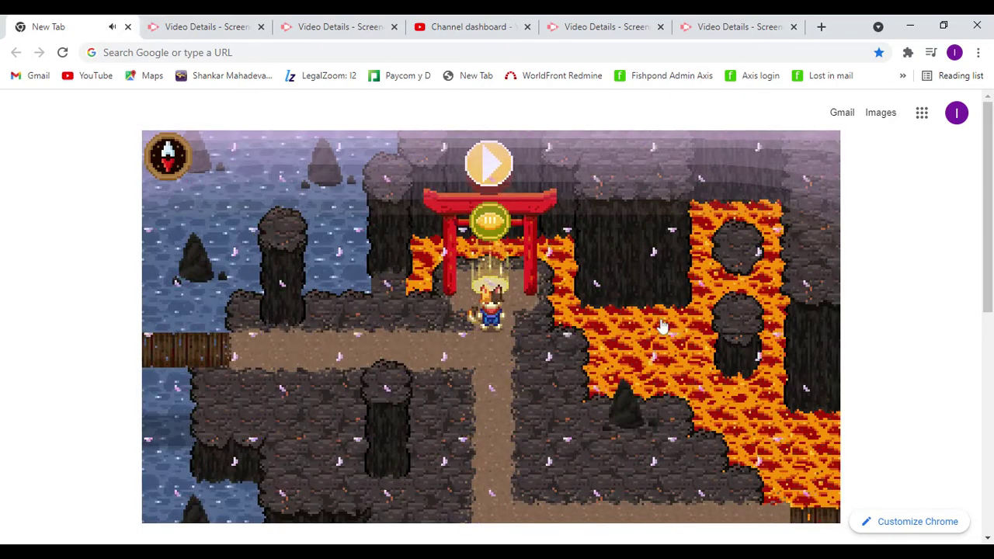
pyautogui.press('Down')
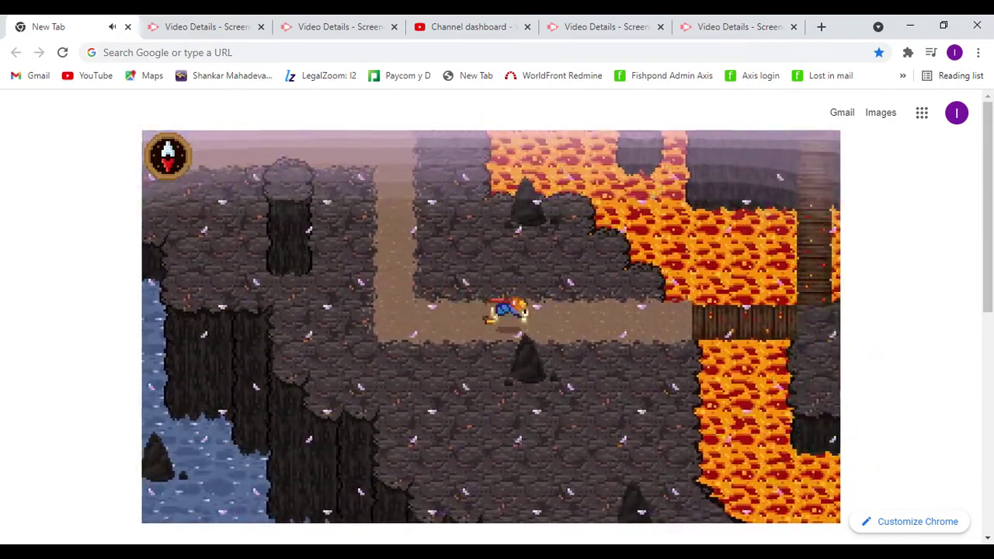
pyautogui.press('Right')
pyautogui.press('Up')
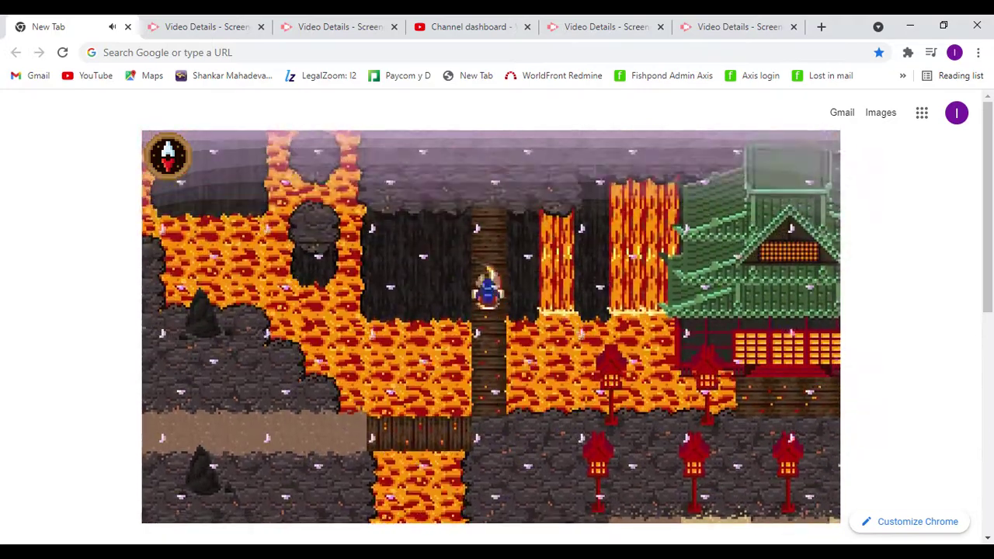
pyautogui.press('Up')
pyautogui.press('Right')
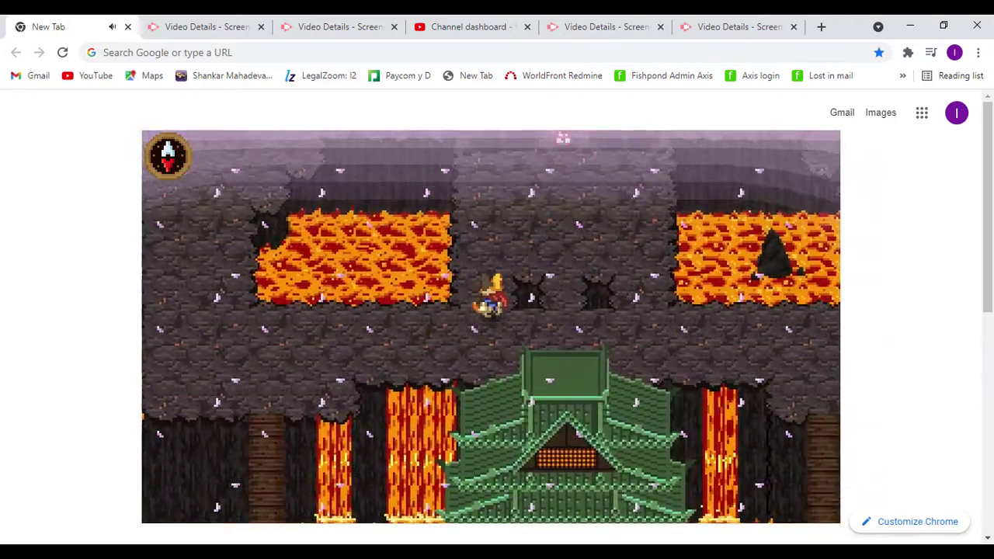
pyautogui.press('Up')
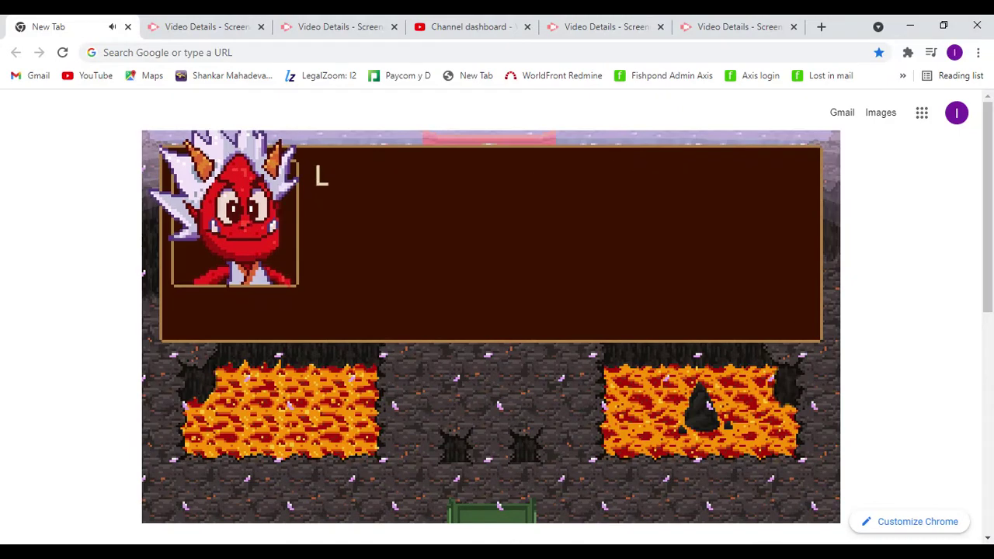
# Close the cat's dialogue and walk into the light beneath the torii gate
pyautogui.press('space')
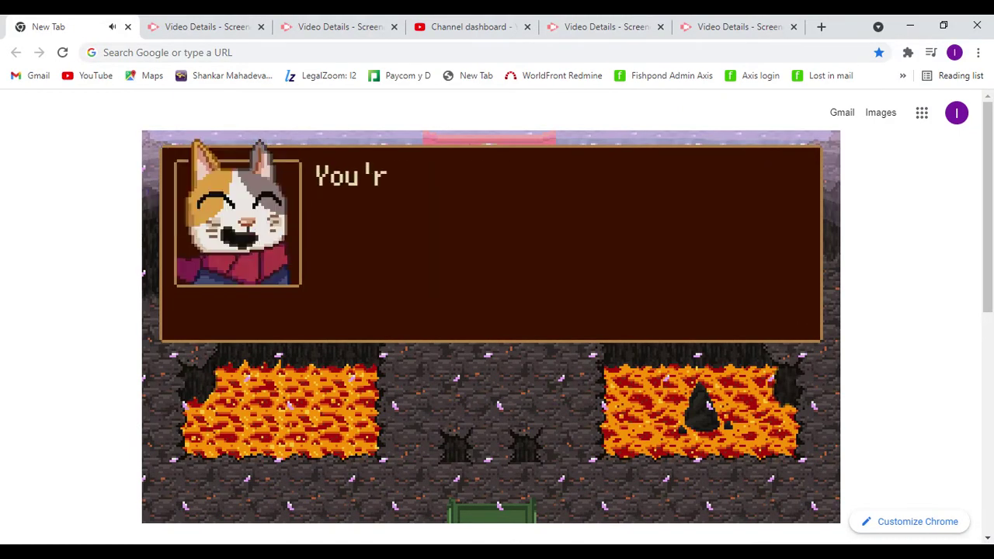
pyautogui.press('space')
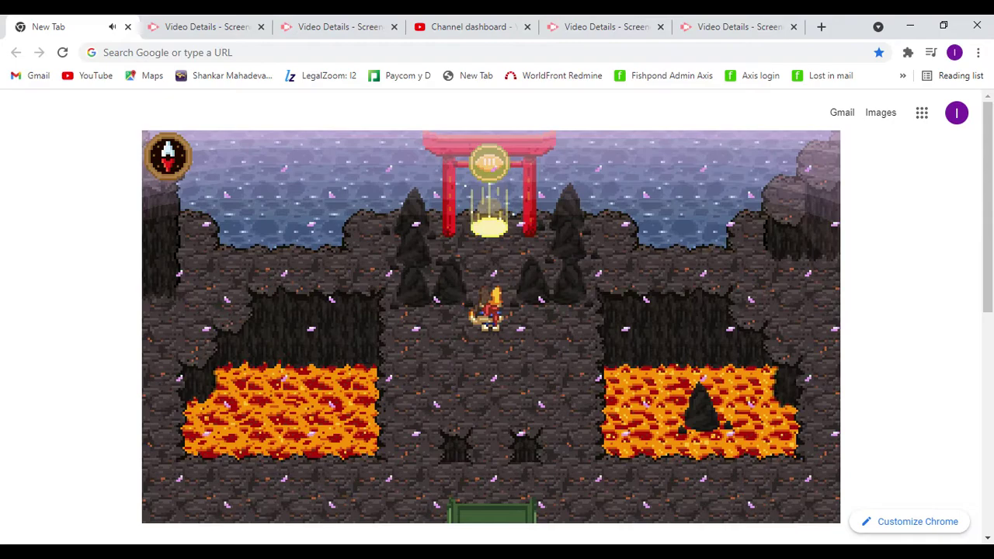
pyautogui.press('Up')
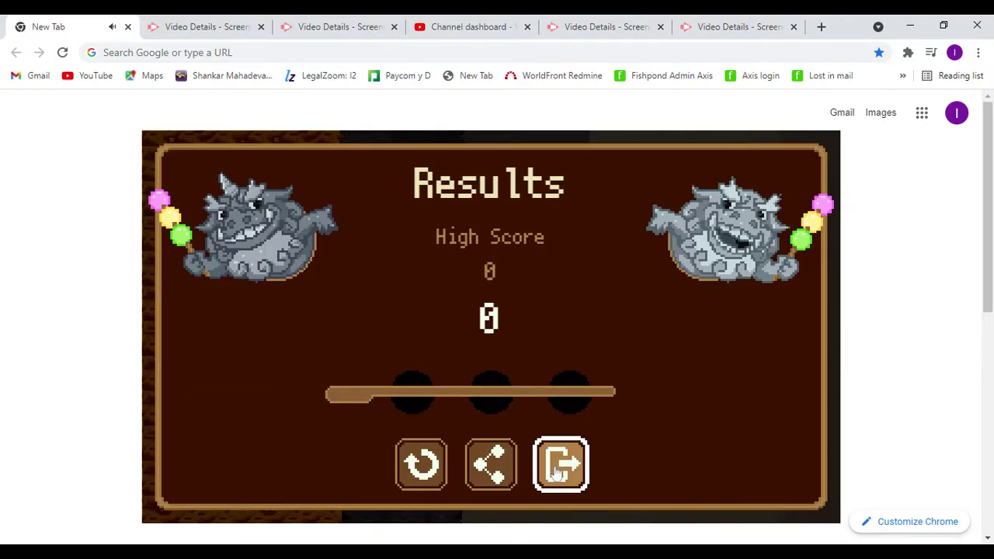
# Replay the rugby round five times, raising the high score to 130, then start another run
pyautogui.click(440, 466)
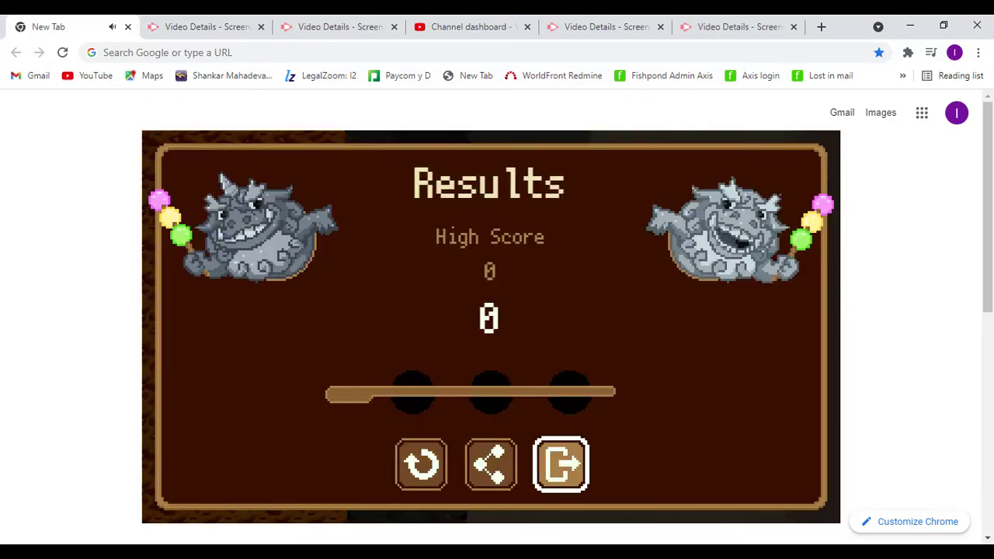
pyautogui.click(422, 466)
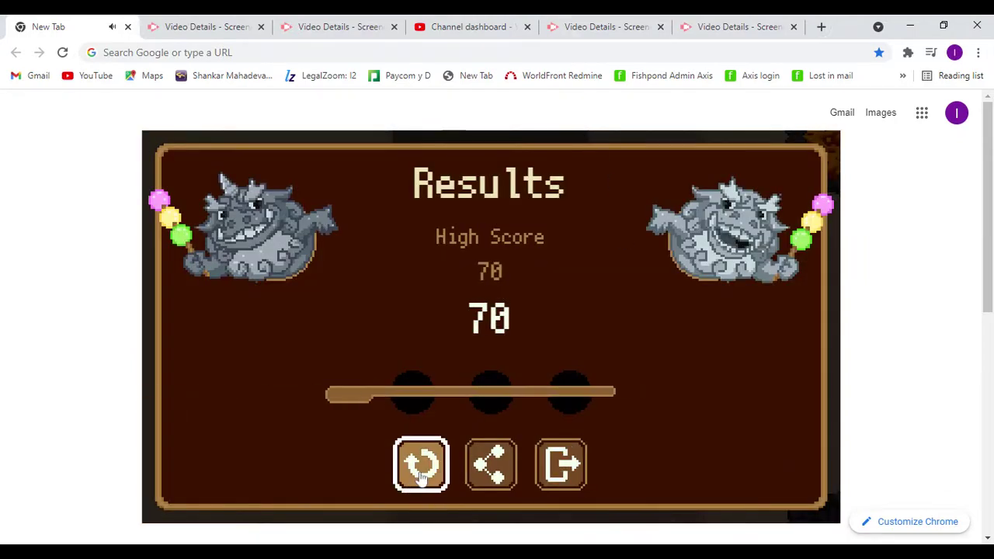
pyautogui.click(420, 469)
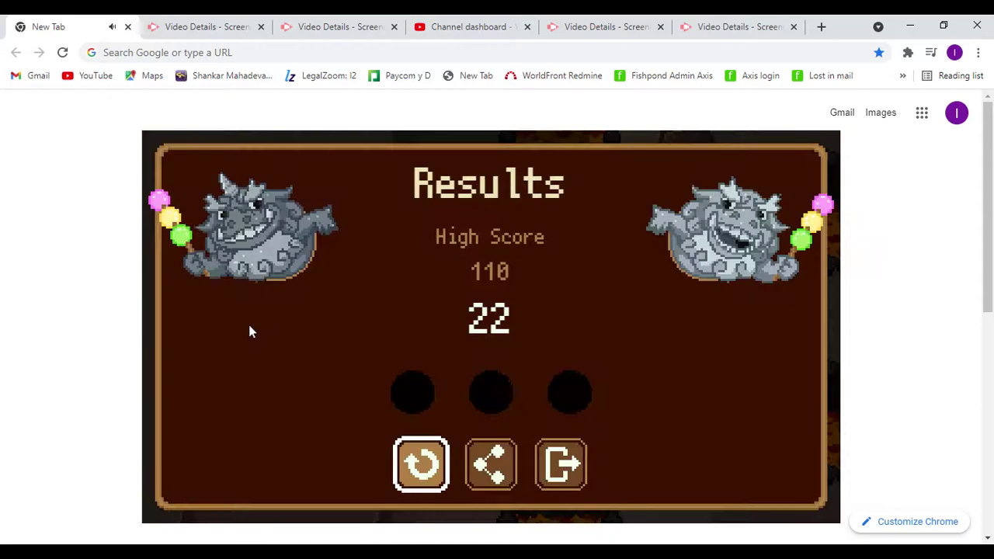
pyautogui.click(421, 467)
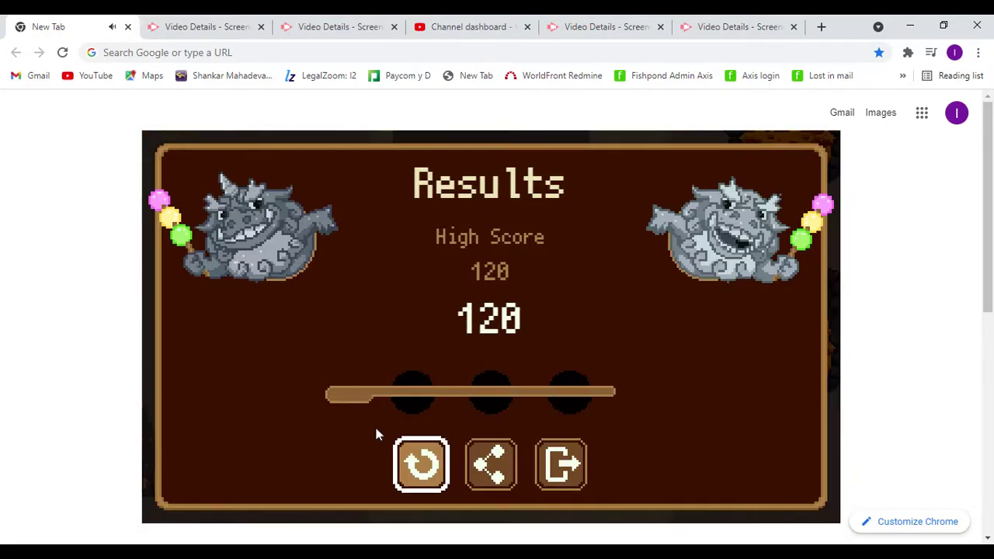
pyautogui.click(420, 468)
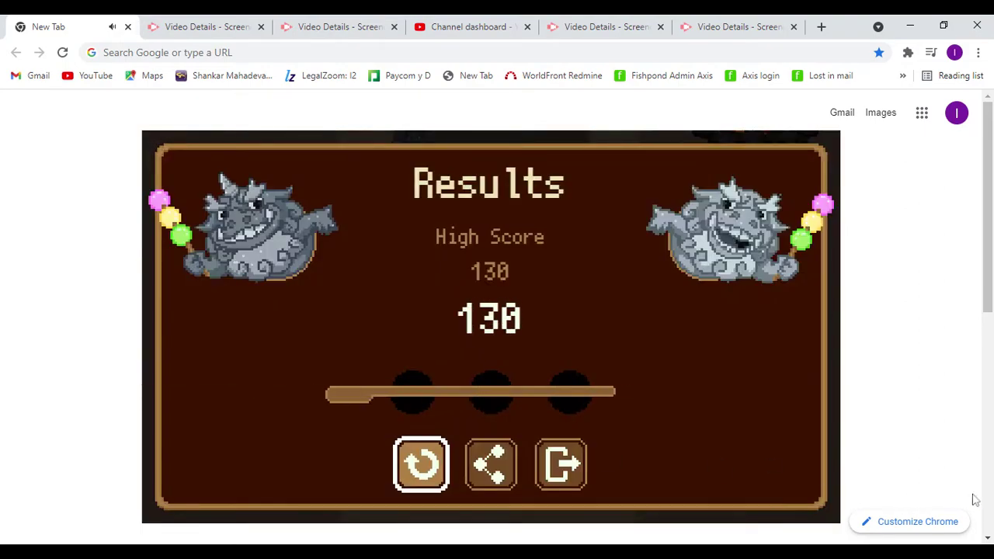
pyautogui.press('space')
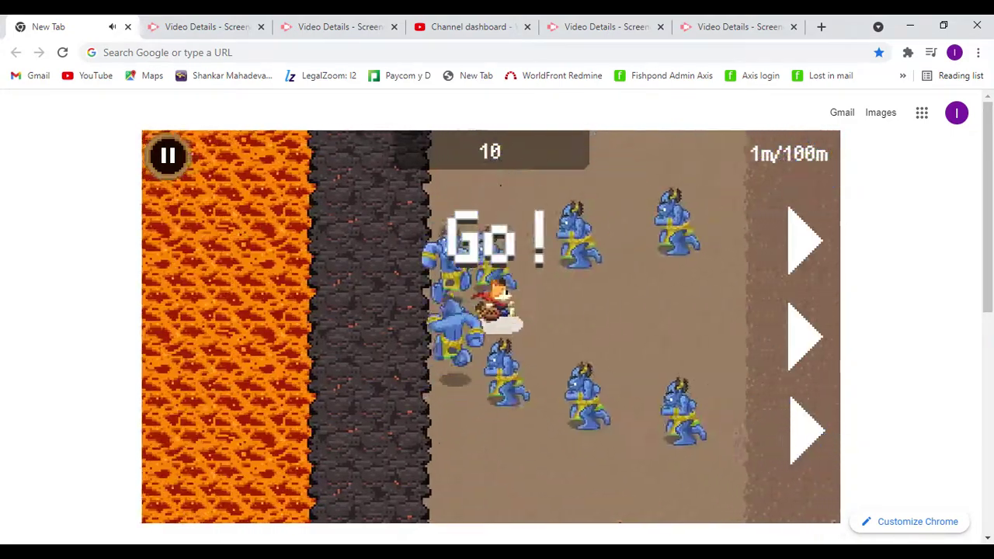
# Run the ball forward past the first onis, dodging rocks and lava
pyautogui.press('Right')
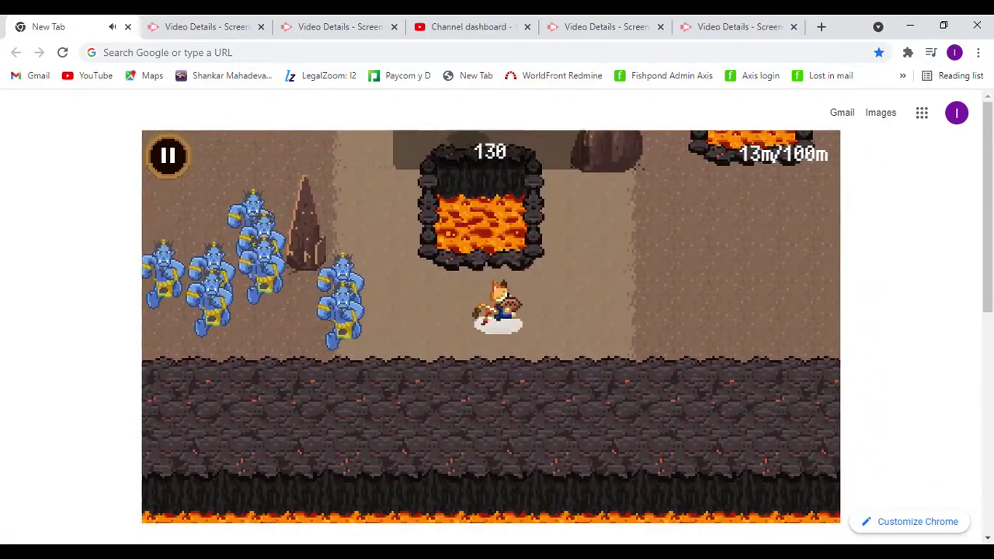
pyautogui.press('Right')
pyautogui.press('Right')
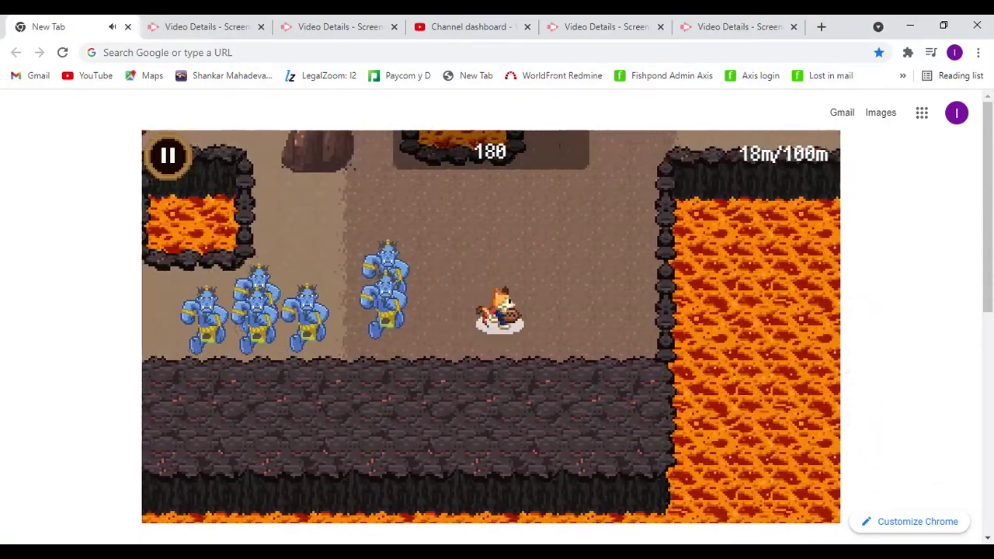
pyautogui.press('Right')
pyautogui.press('Right')
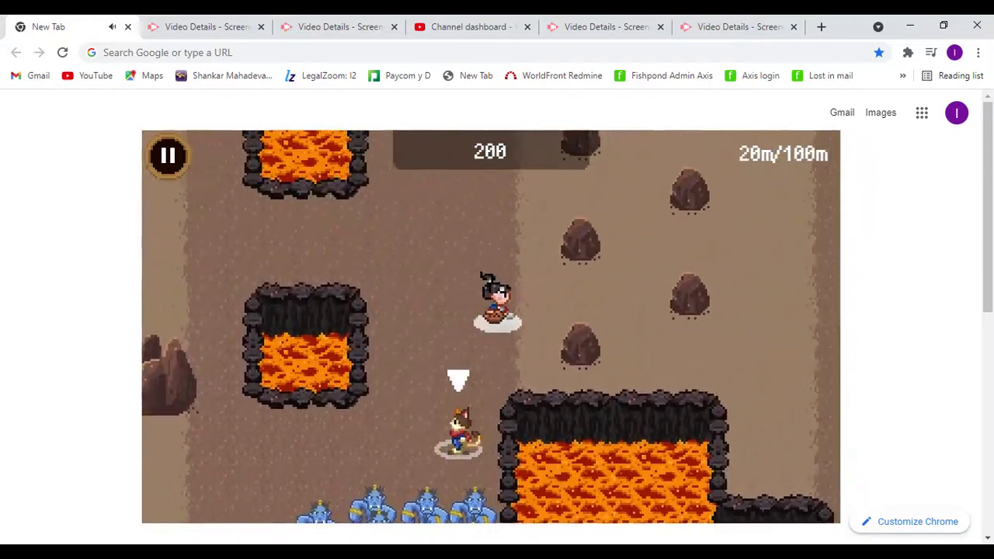
pyautogui.press('Up')
pyautogui.press('Up')
pyautogui.press('Up')
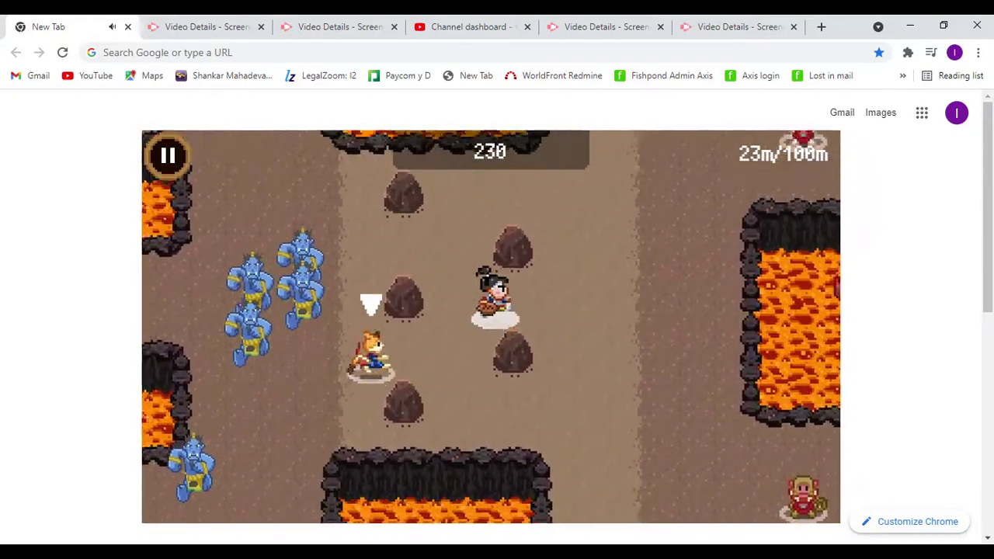
pyautogui.press('Right')
pyautogui.press('Right')
pyautogui.press('Right')
pyautogui.press('Right')
# Weave past lava pits, spikes and onis to carry the ball beyond 36 metres
pyautogui.press('Down')
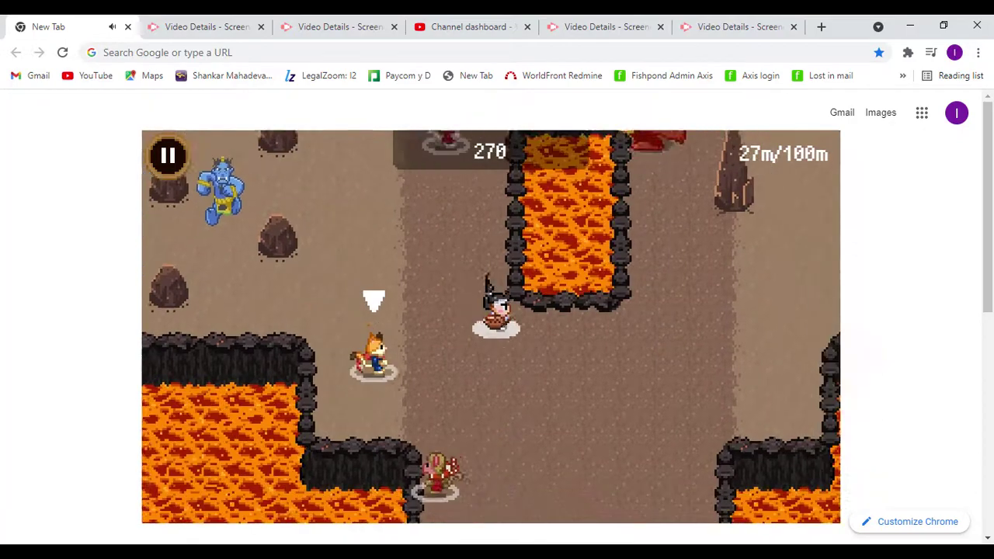
pyautogui.press('Down')
pyautogui.press('Right')
pyautogui.press('Right')
pyautogui.press('Right')
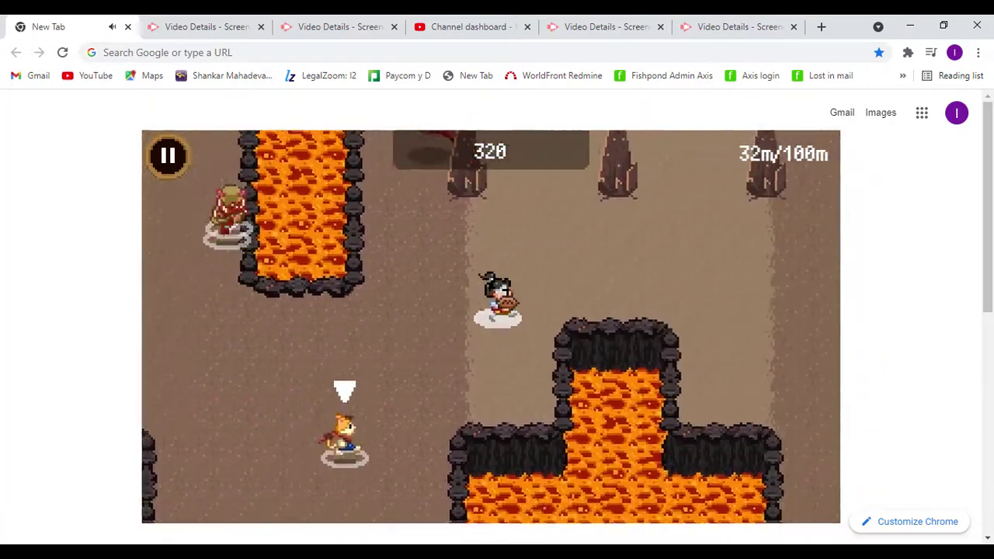
pyautogui.press('Up')
pyautogui.press('Right')
pyautogui.press('Up')
pyautogui.press('Right')
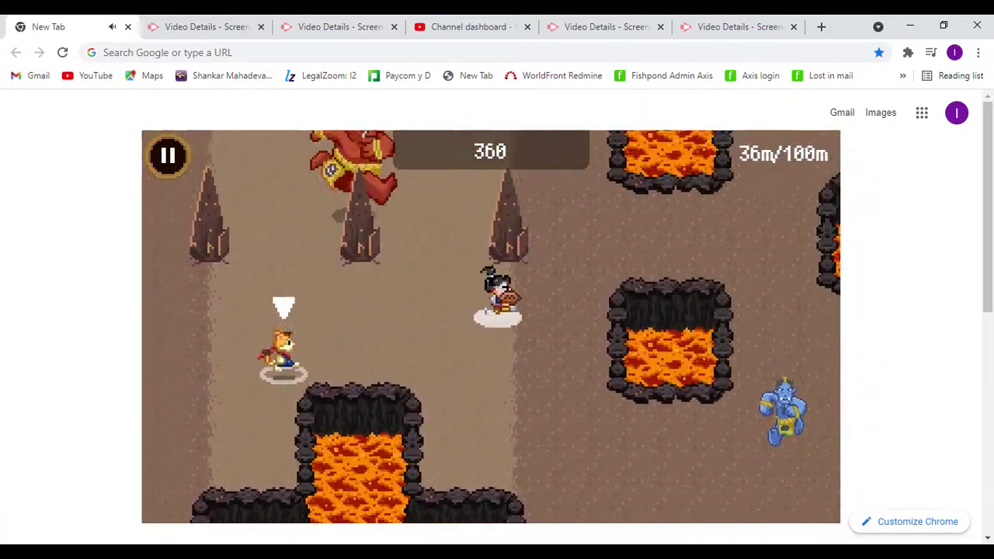
pyautogui.press('Down')
pyautogui.press('Right')
pyautogui.press('Right')
pyautogui.press('Right')
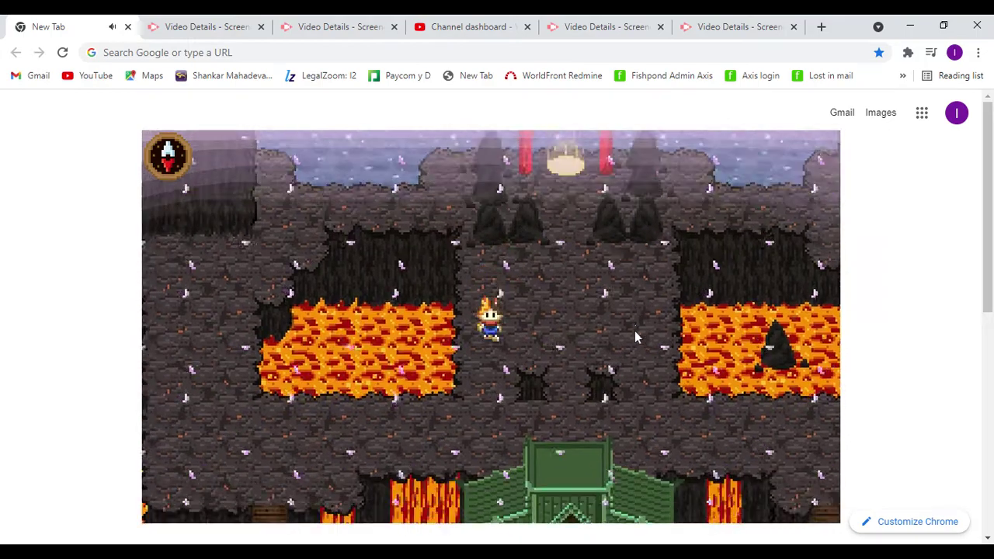
# Walk the cat up and left over the lava cliffs, then right and down the ladder toward the lanterns
pyautogui.press('Up')
pyautogui.press('Left')
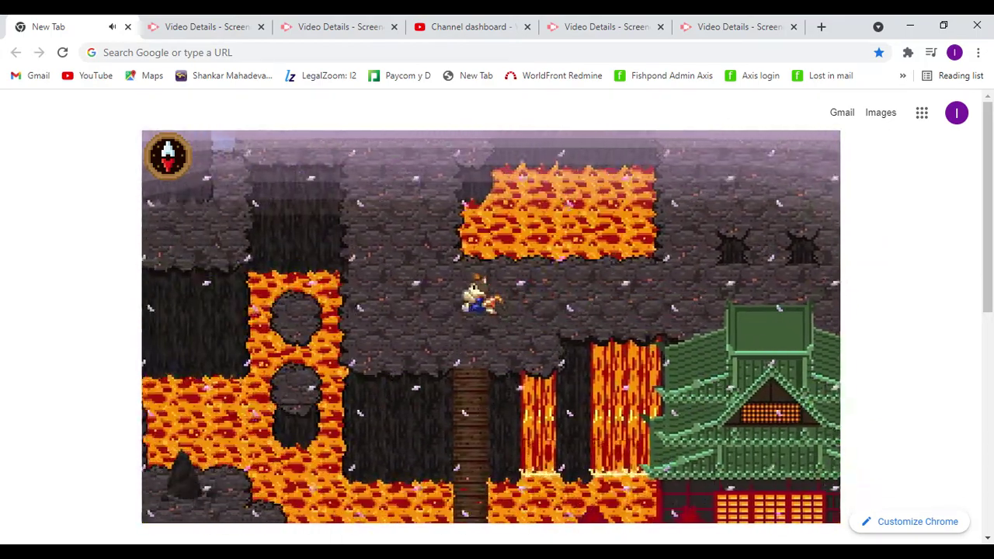
pyautogui.press('Up')
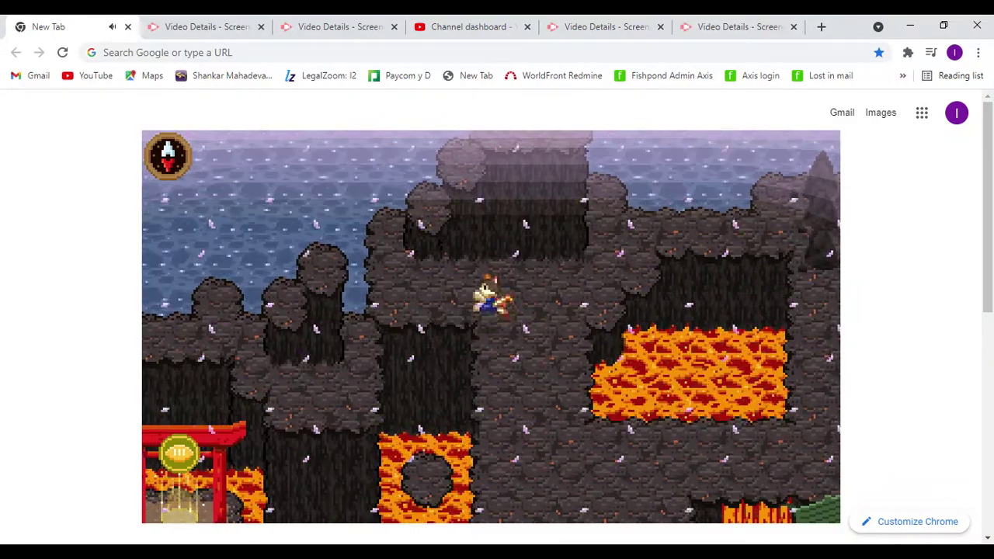
pyautogui.press('Up')
pyautogui.press('Left')
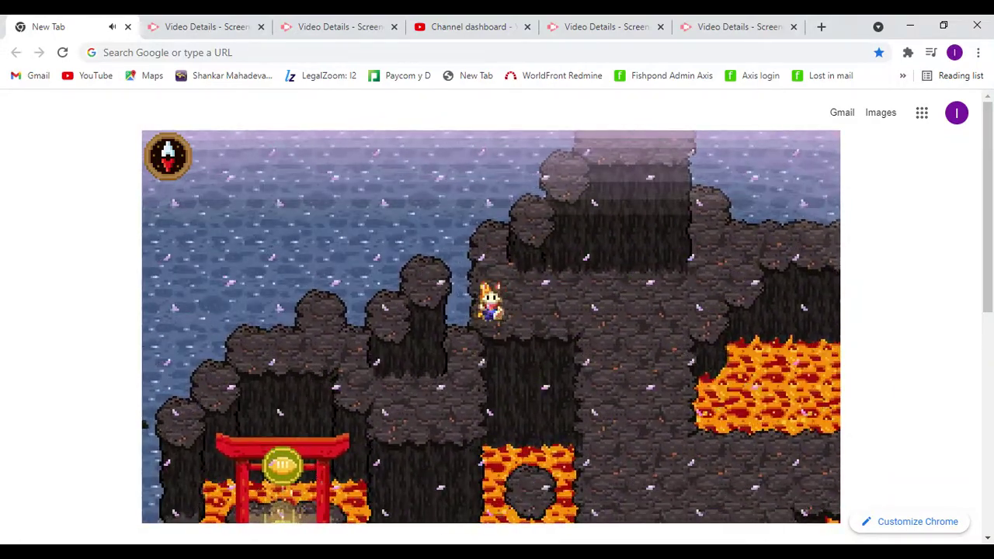
pyautogui.press('Right')
pyautogui.press('Down')
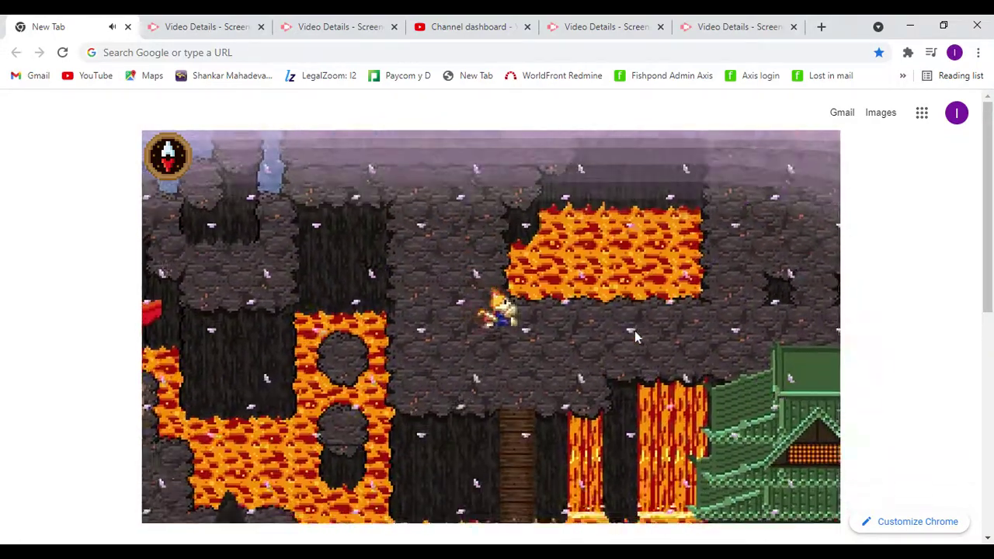
pyautogui.press('Down')
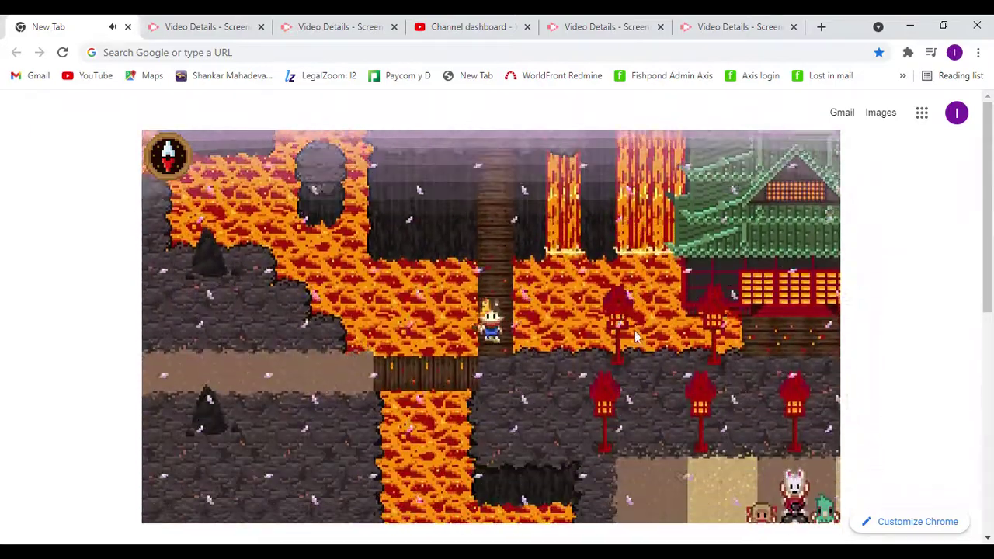